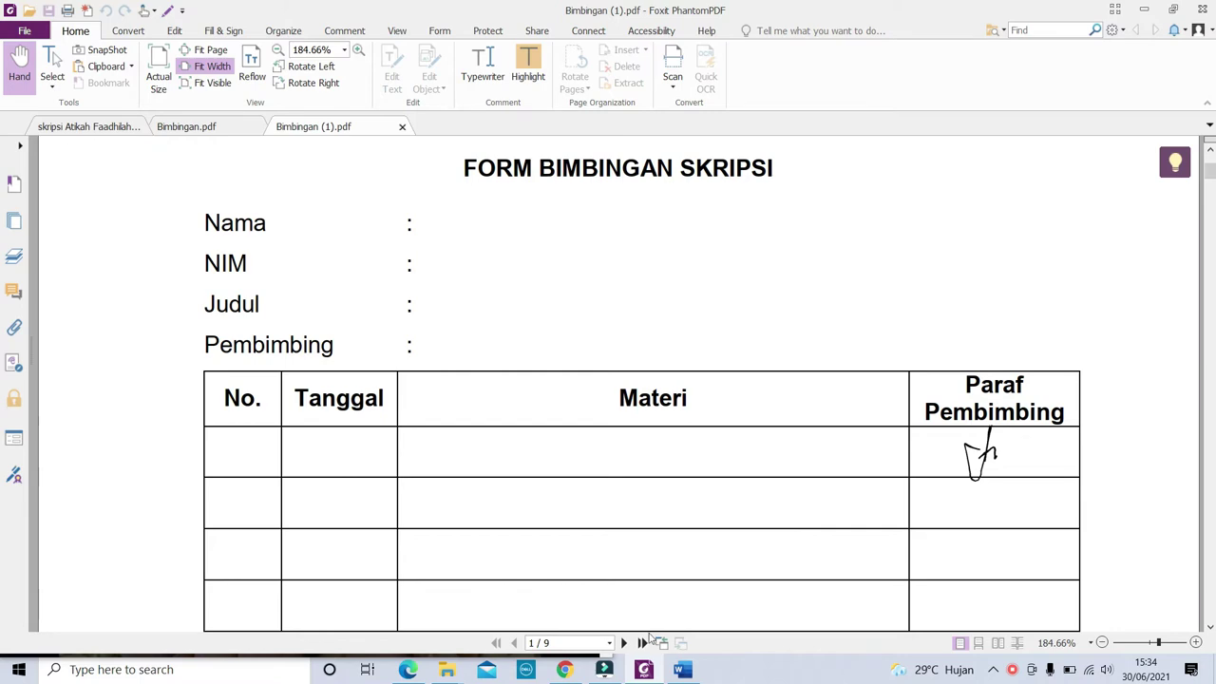
# Log out of the current account in the Serba Digitus signing app
pyautogui.click(564, 669)
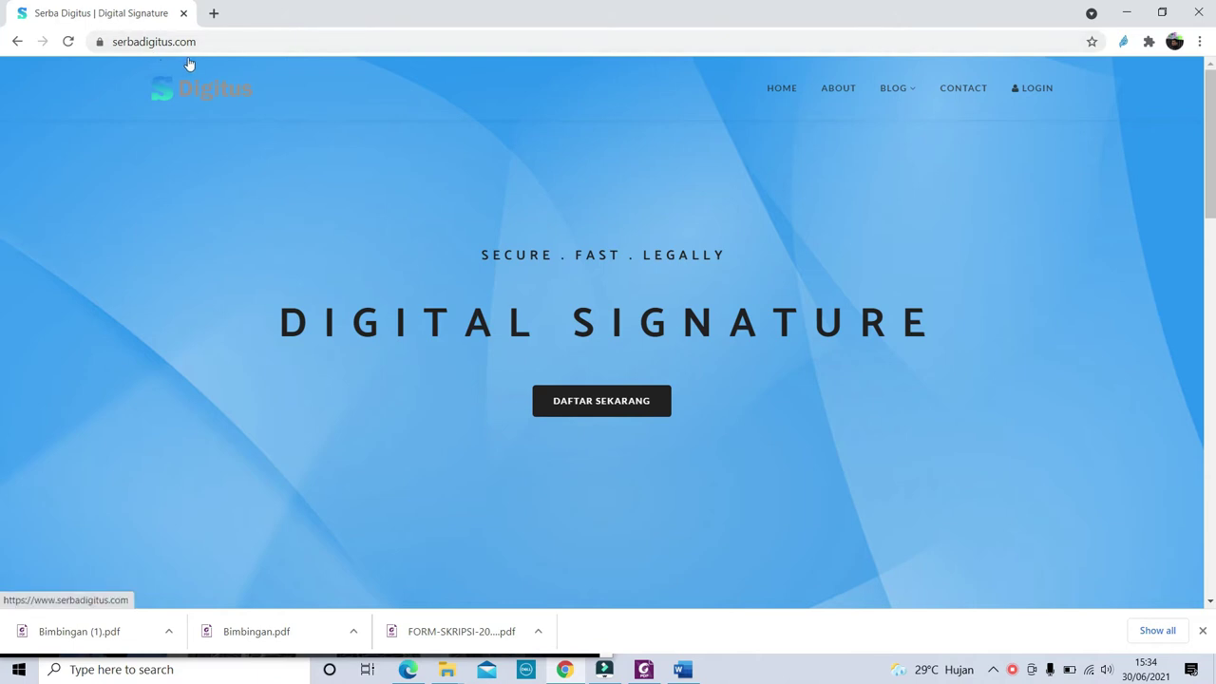
pyautogui.click(1034, 91)
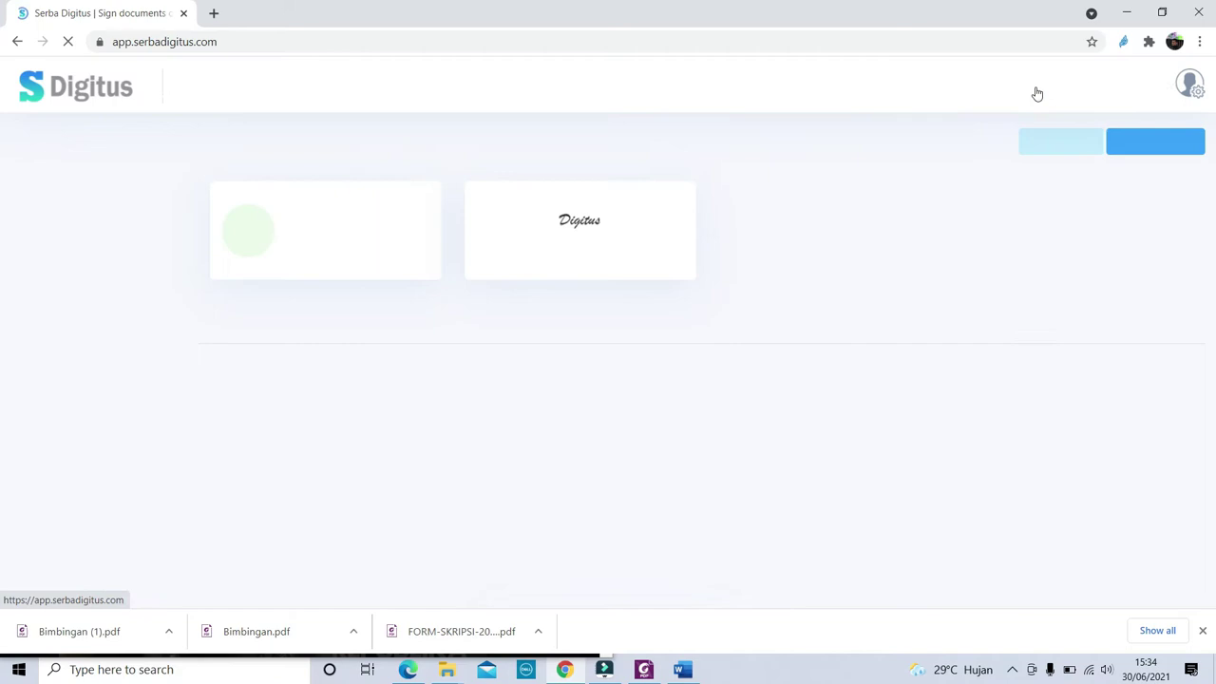
pyautogui.click(1150, 85)
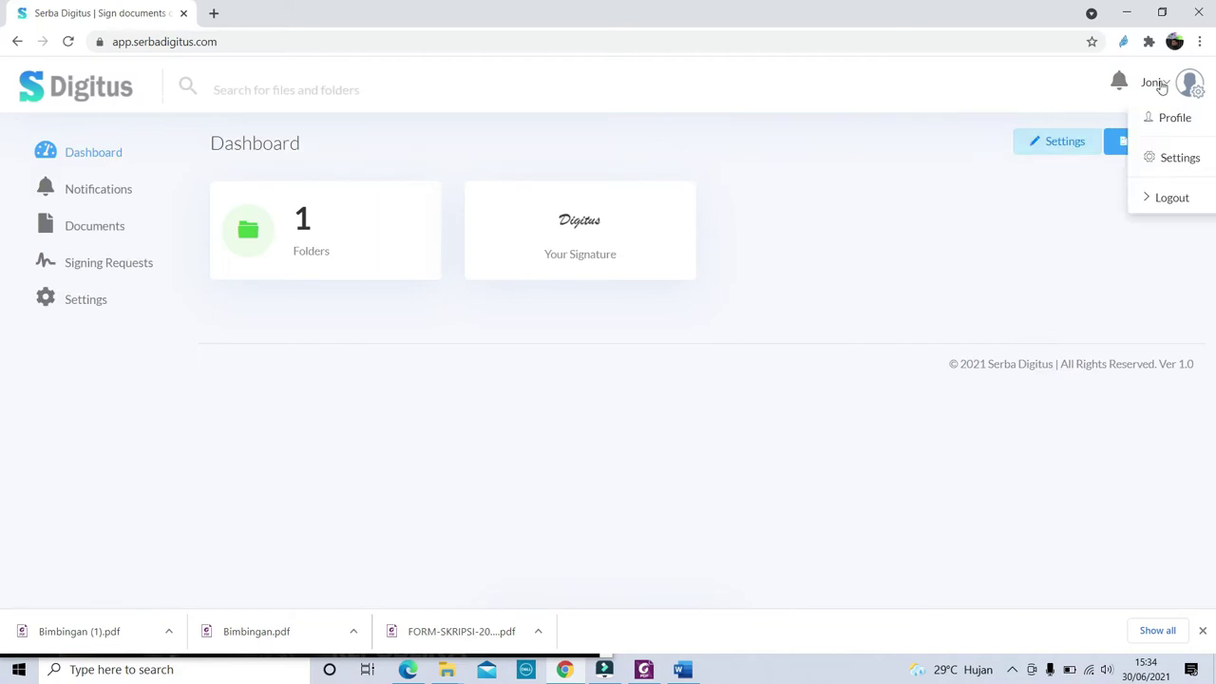
pyautogui.click(1189, 196)
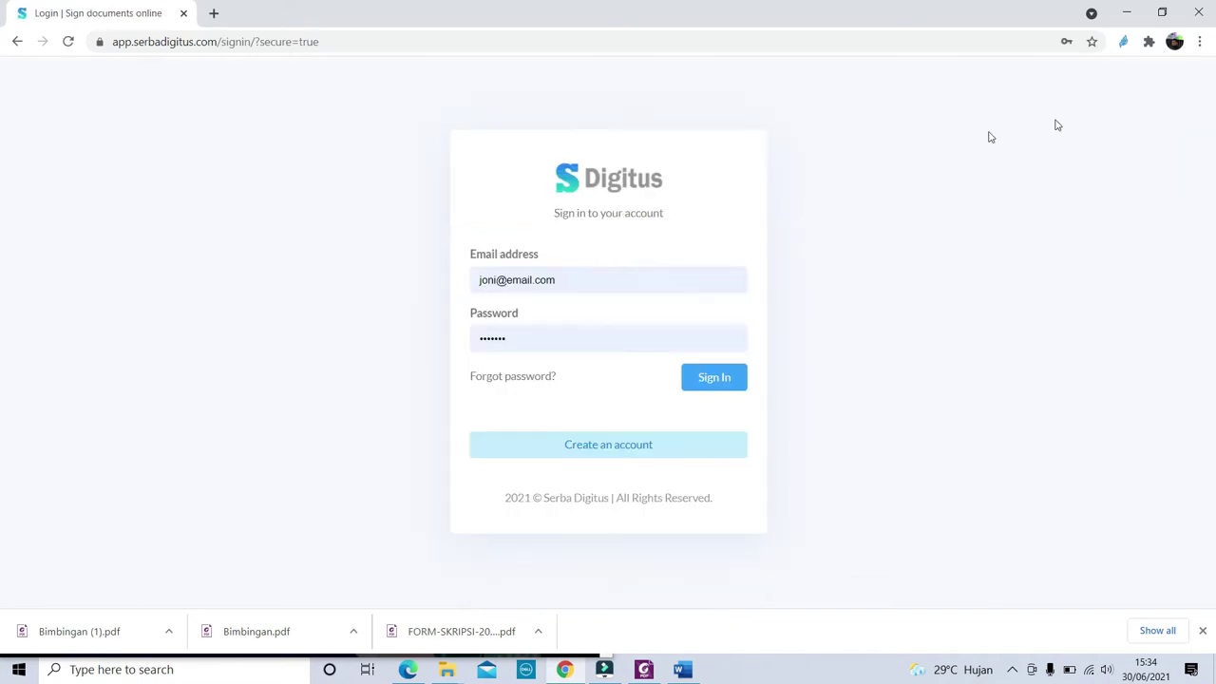
# Clear the saved login e-mail and bring up the Create a free account form
pyautogui.doubleClick(566, 276)
pyautogui.hotkey('ctrl', 'a')
pyautogui.press('BackSpace')
pyautogui.click(813, 300)
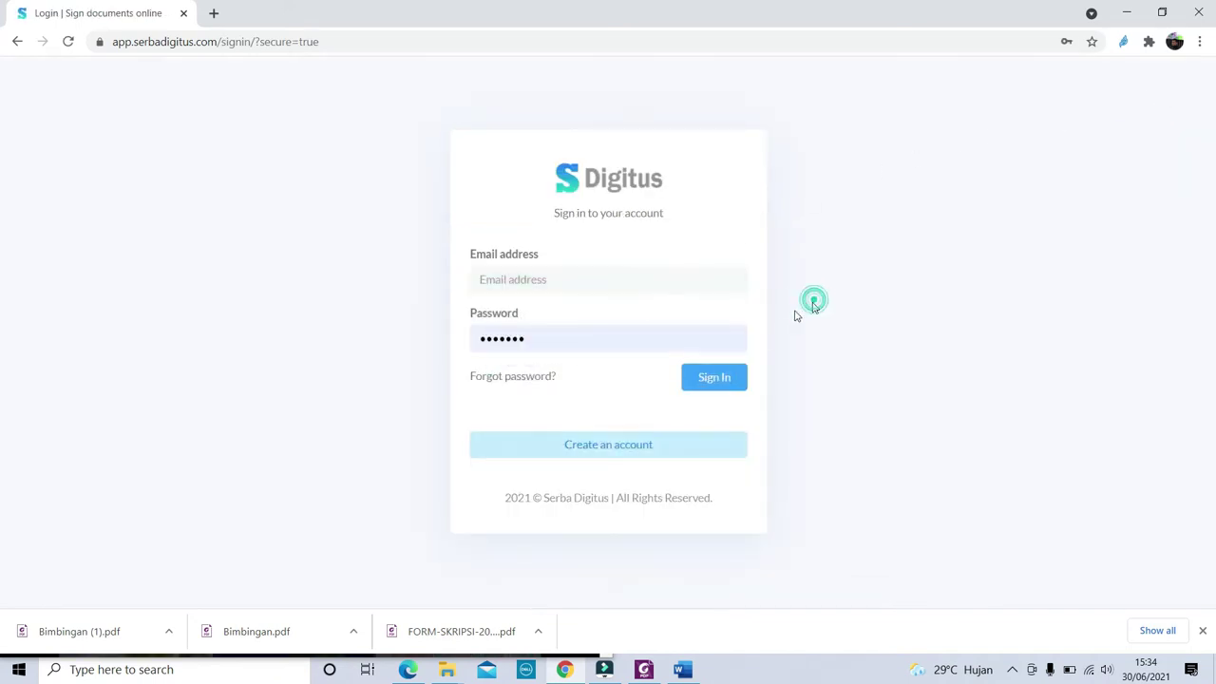
pyautogui.click(623, 454)
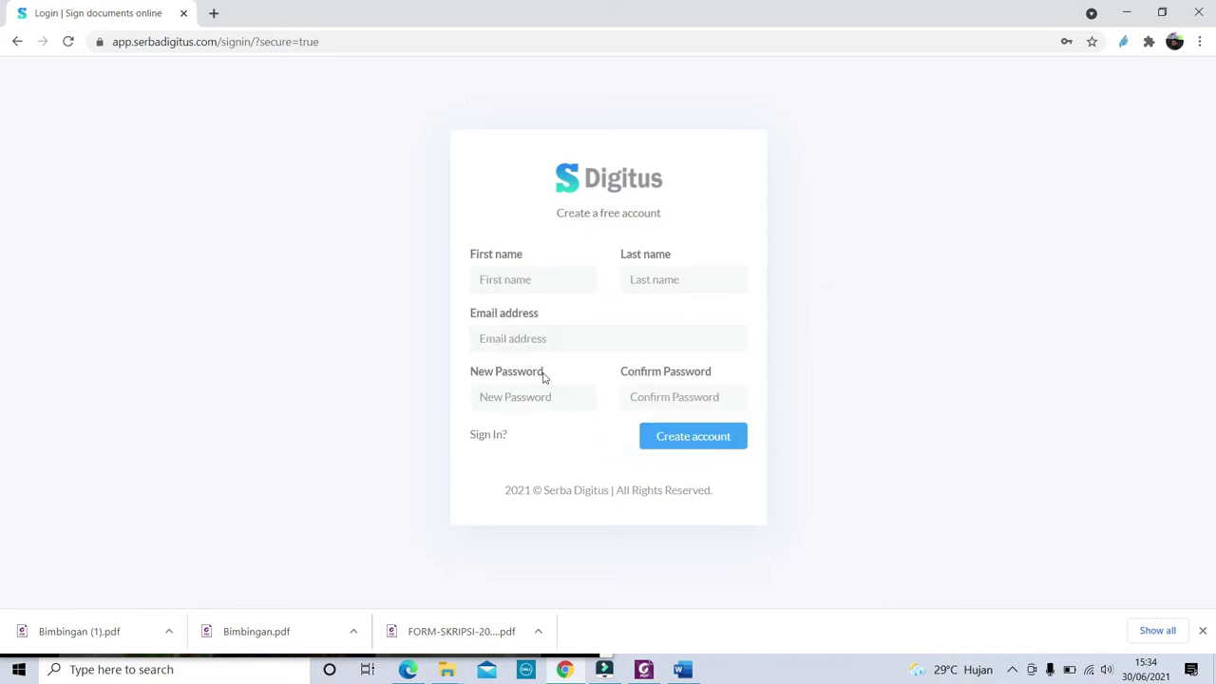
# Enter the new user's first name, last name and e-mail address
pyautogui.click(525, 283)
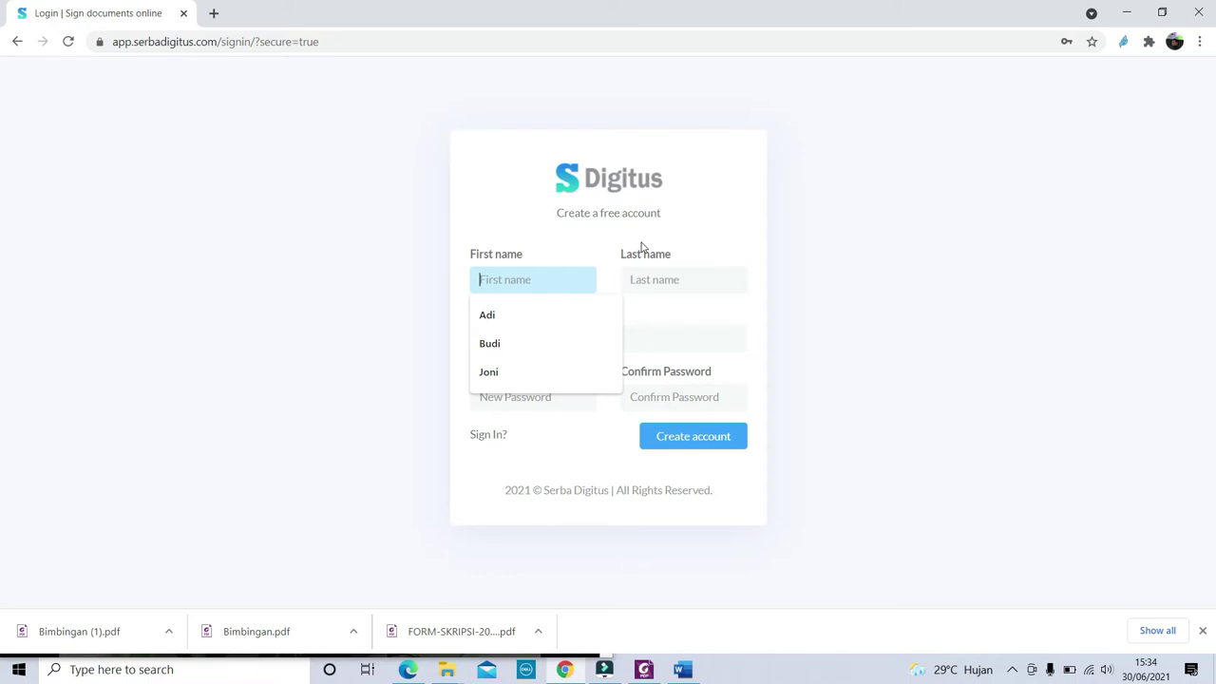
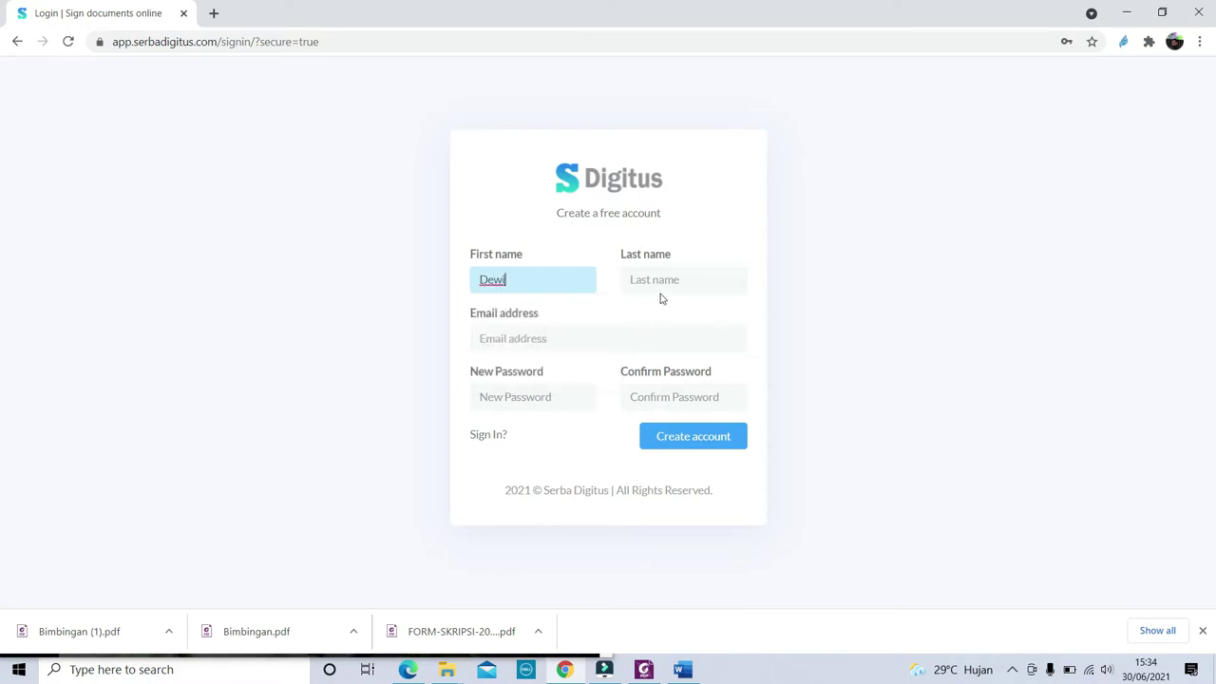
pyautogui.click(662, 280)
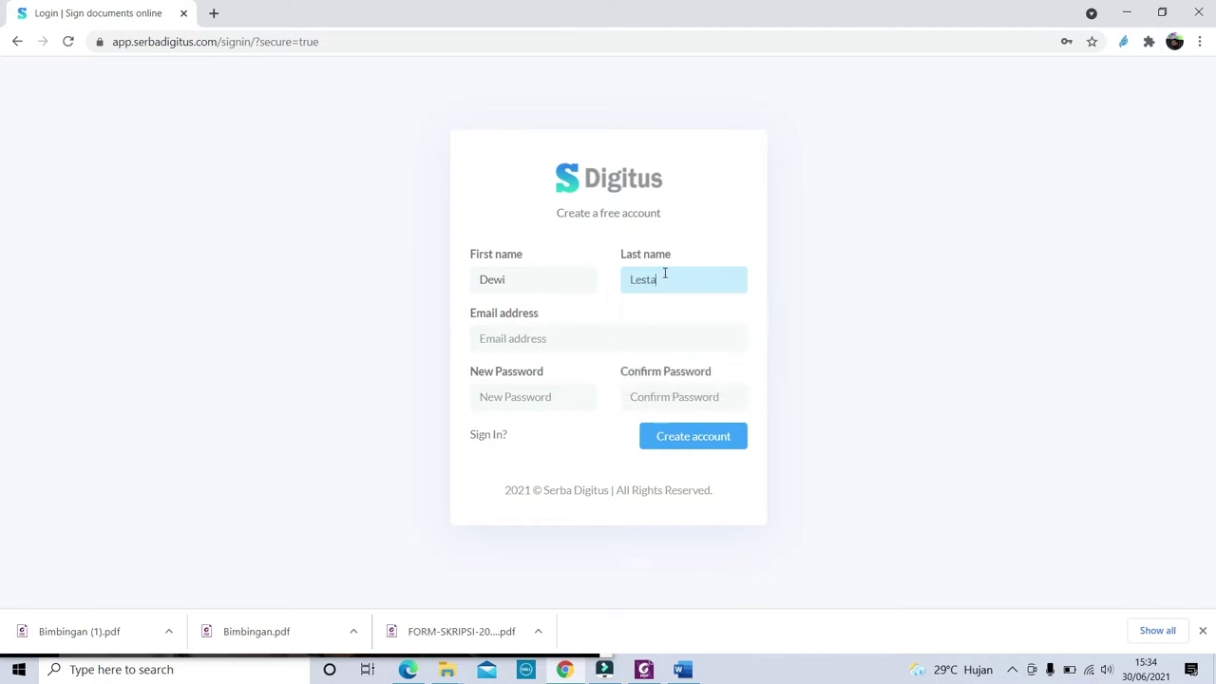
pyautogui.click(514, 339)
pyautogui.write('dewi')
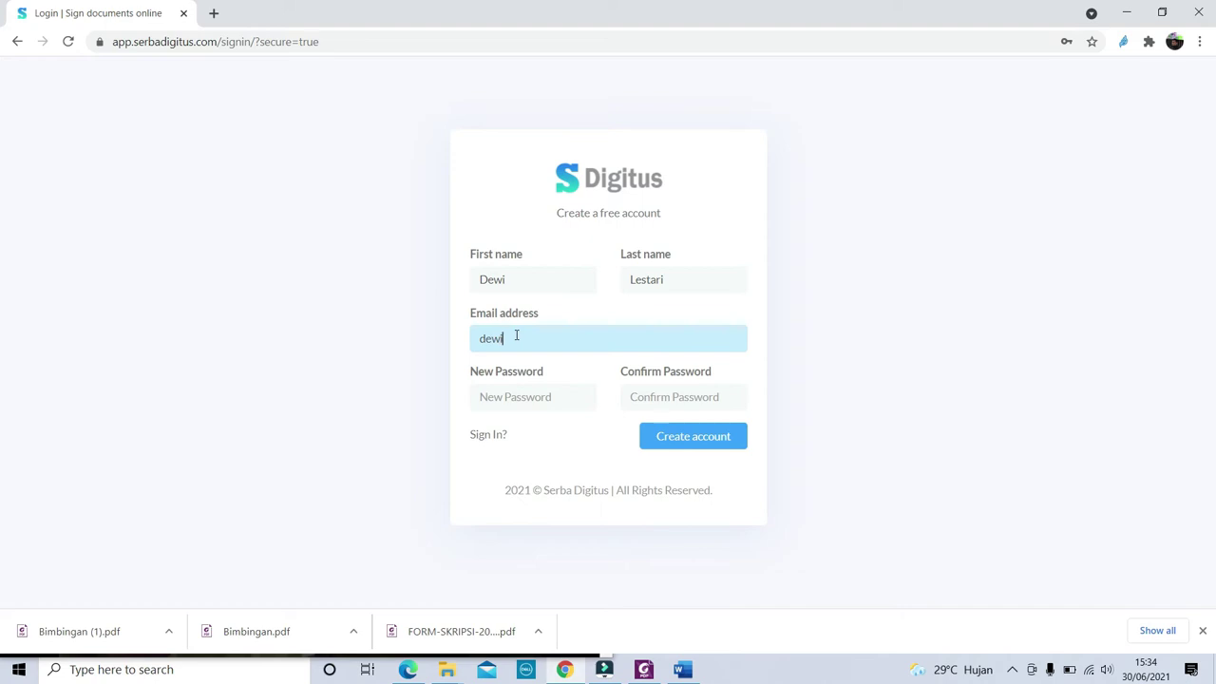
pyautogui.click(508, 393)
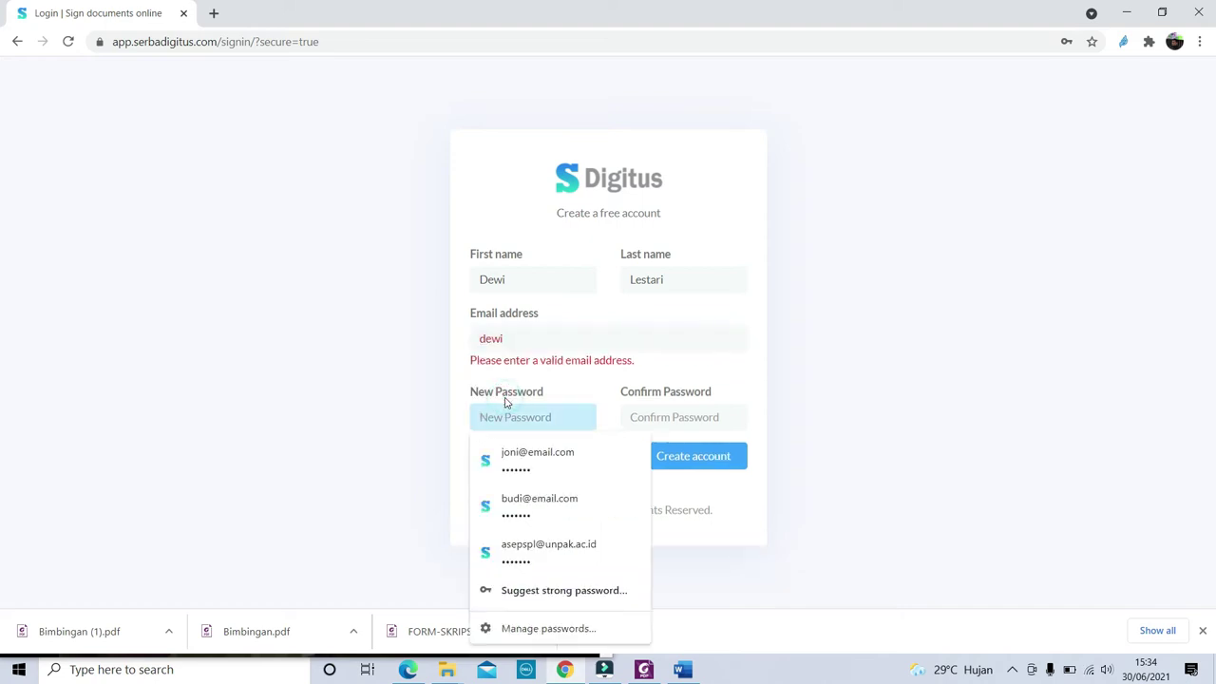
pyautogui.click(538, 340)
pyautogui.write('@e')
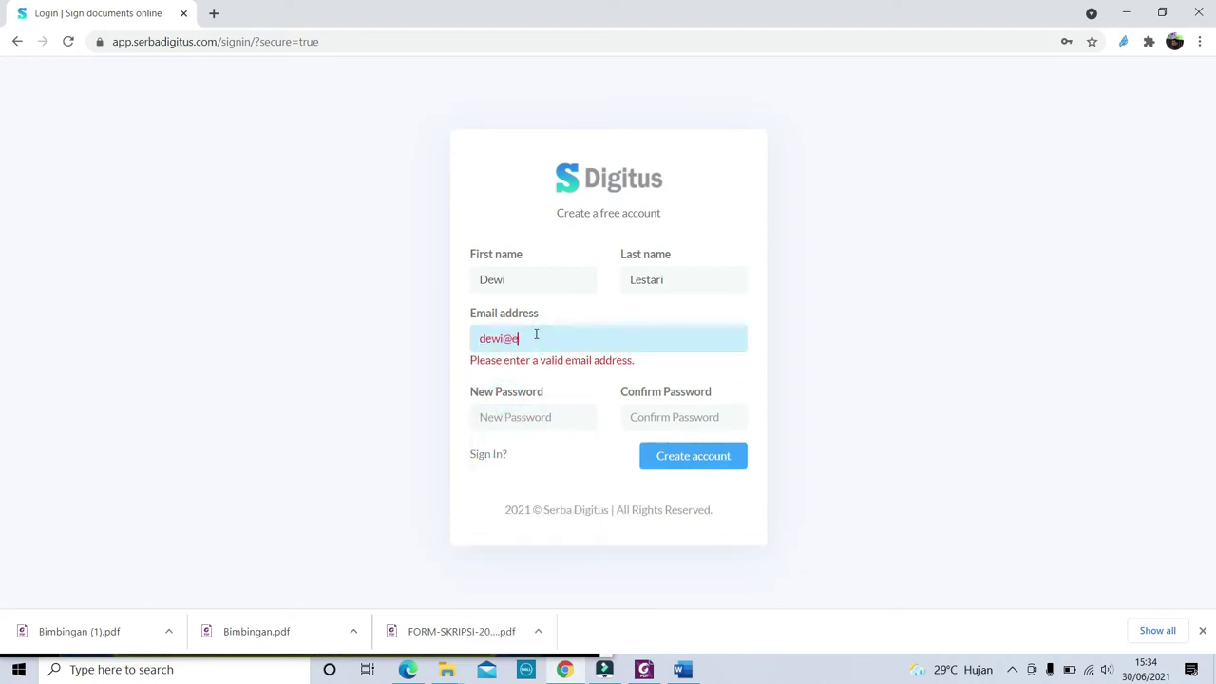
pyautogui.write('mail.com')
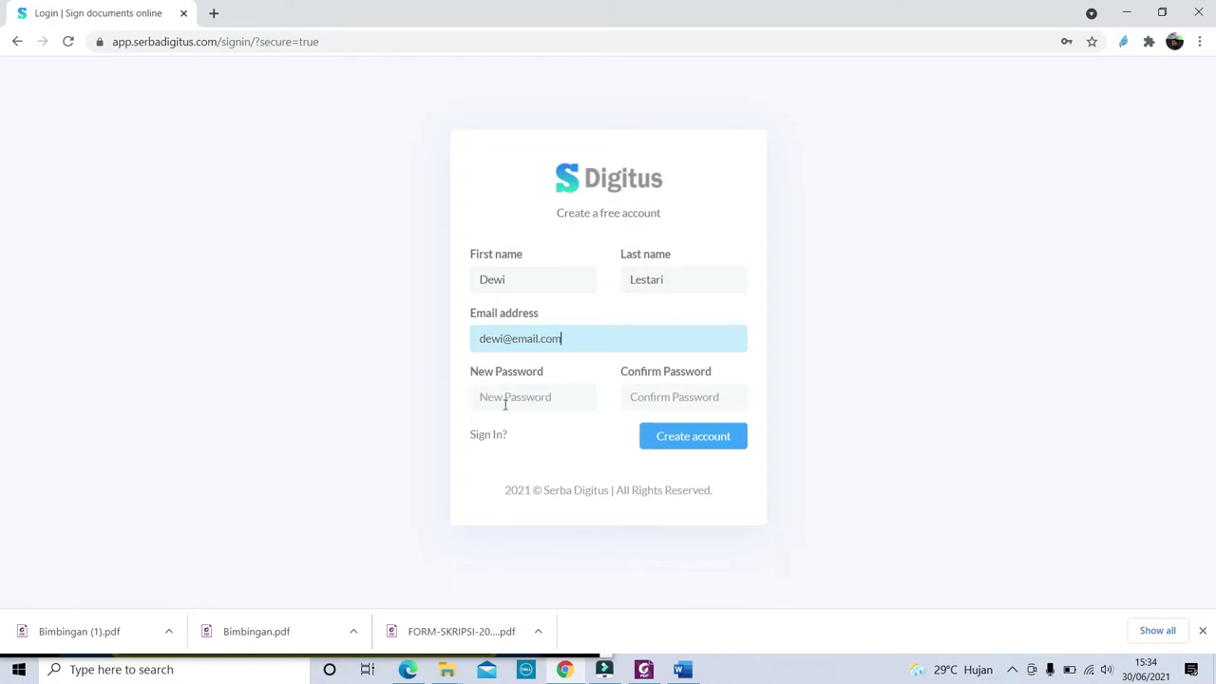
# Set and confirm the password, create the account, and save the login in the browser
pyautogui.click(505, 397)
pyautogui.write('•')
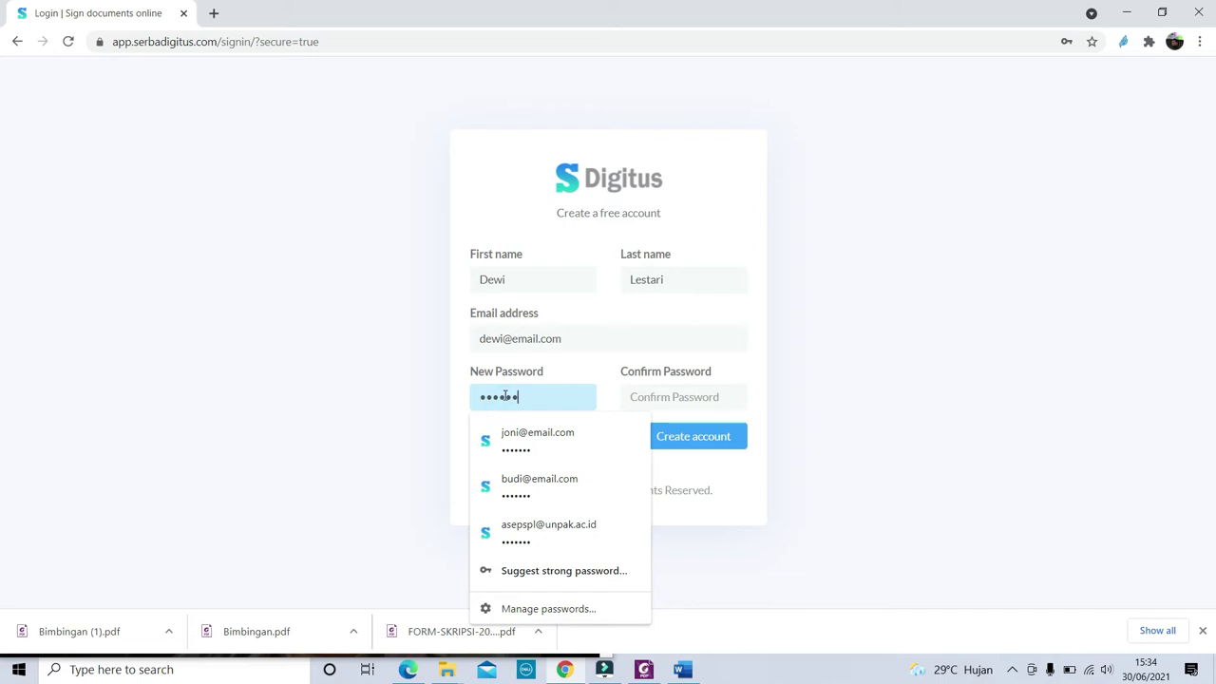
pyautogui.write('••••••')
pyautogui.click(668, 396)
pyautogui.write('•••••••')
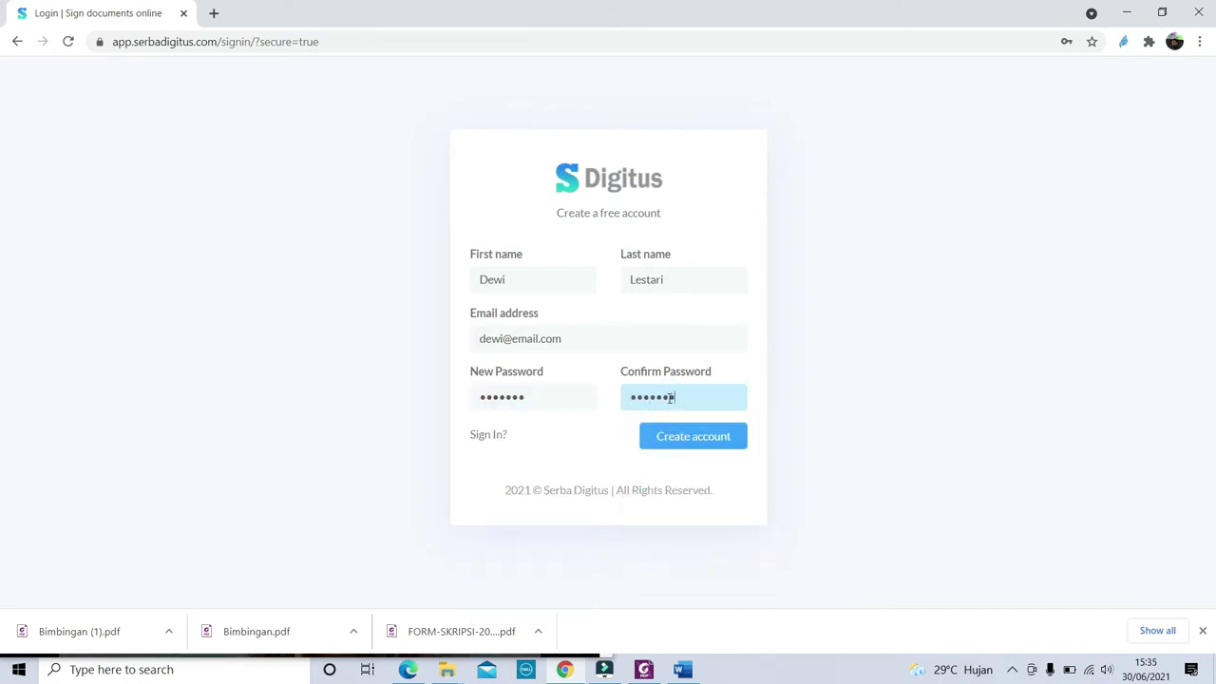
pyautogui.click(720, 439)
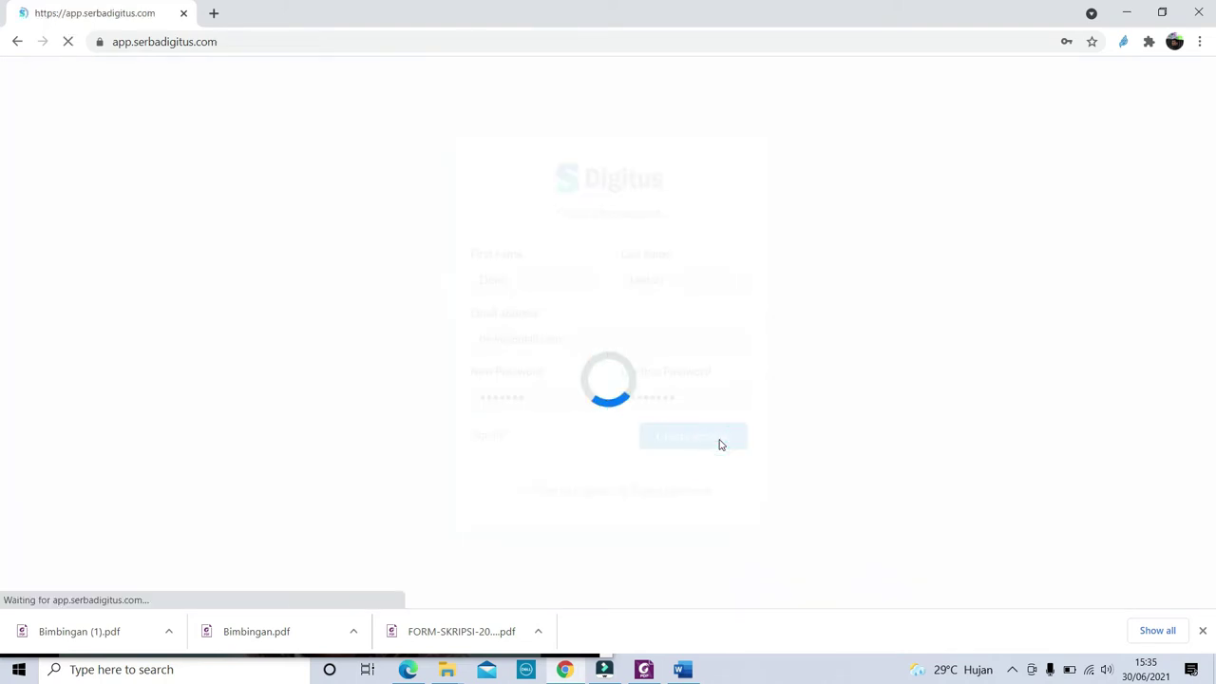
pyautogui.click(1009, 300)
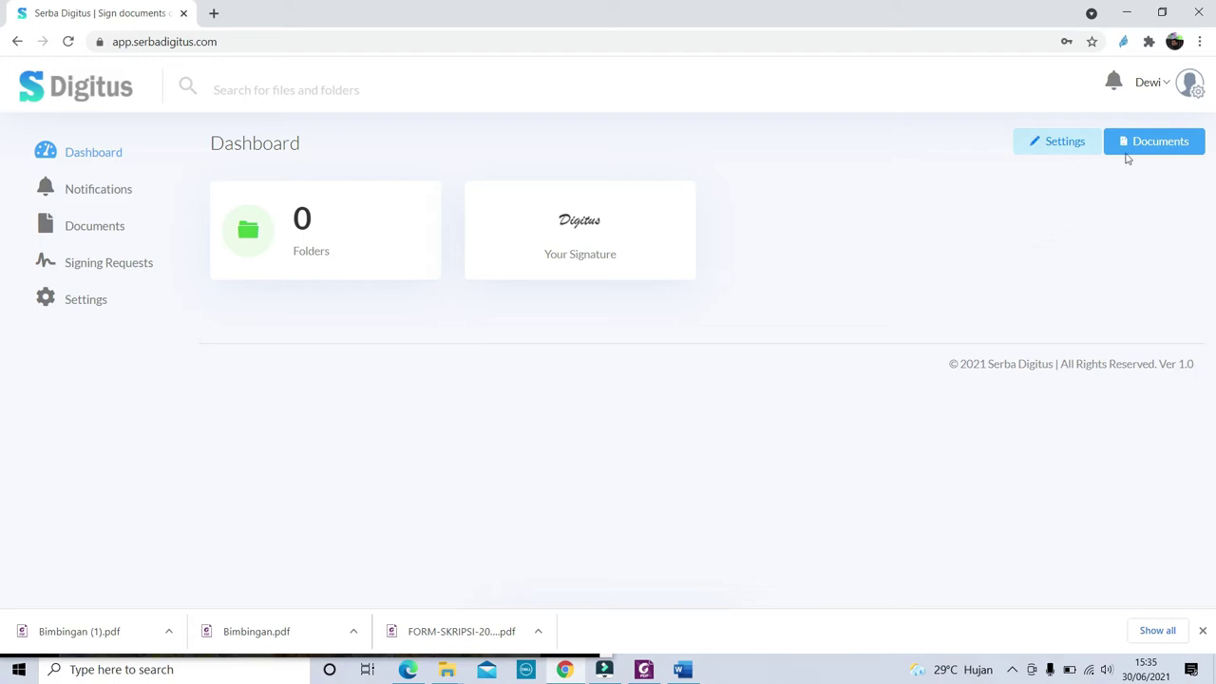
# Create a new folder named Bimbingan in Documents
pyautogui.click(1138, 145)
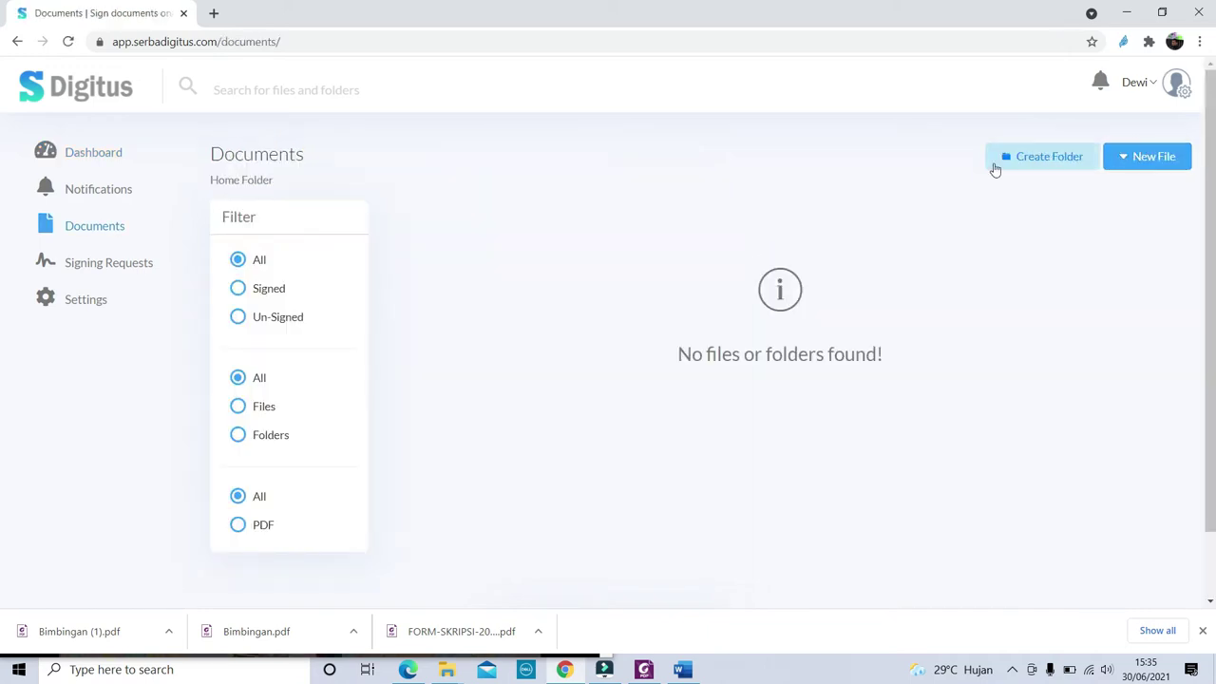
pyautogui.click(1014, 158)
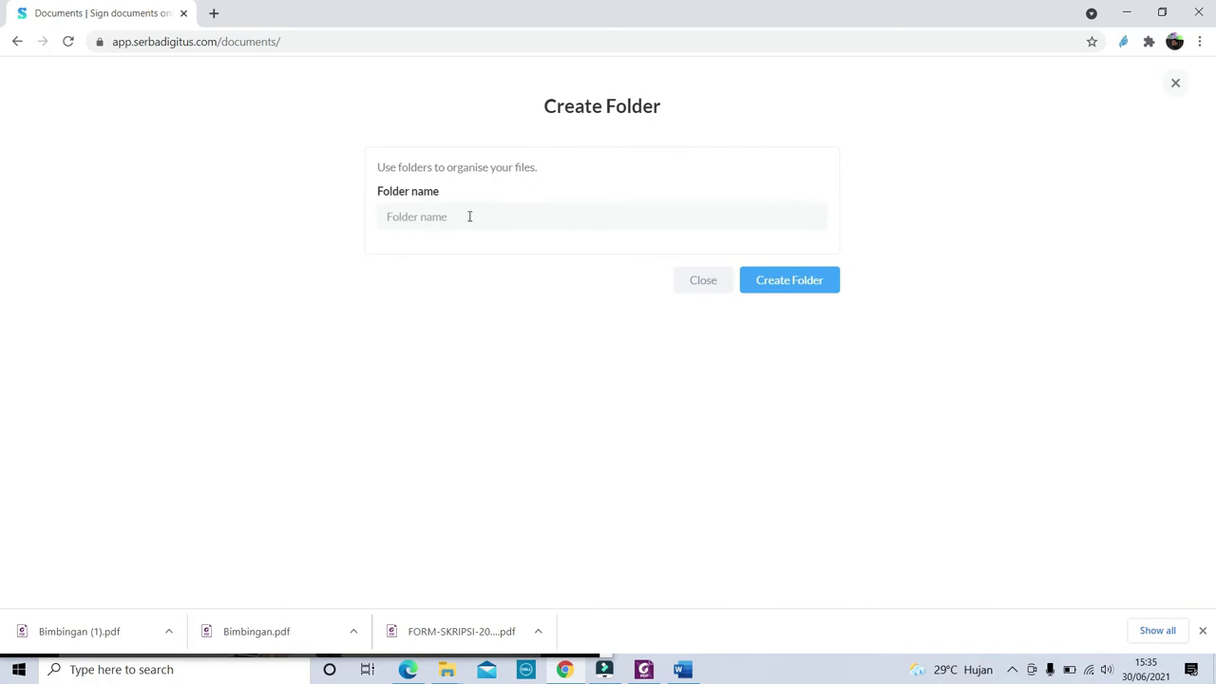
pyautogui.click(470, 217)
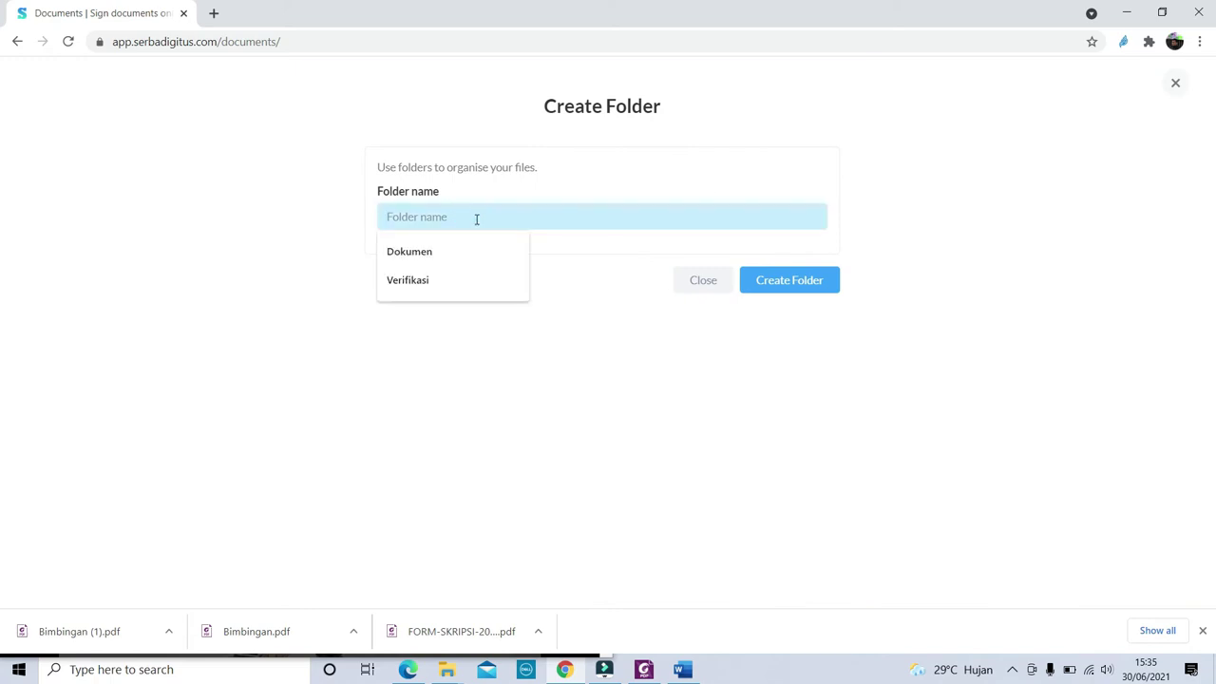
pyautogui.write('Bimbingan')
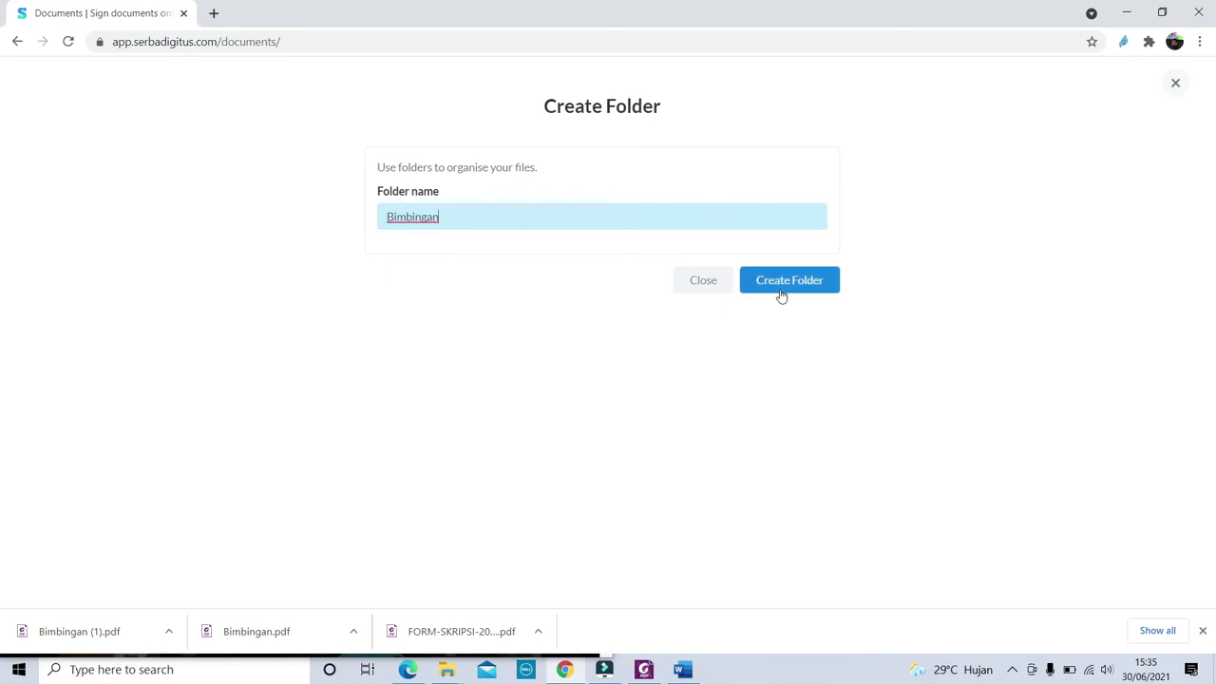
pyautogui.click(802, 287)
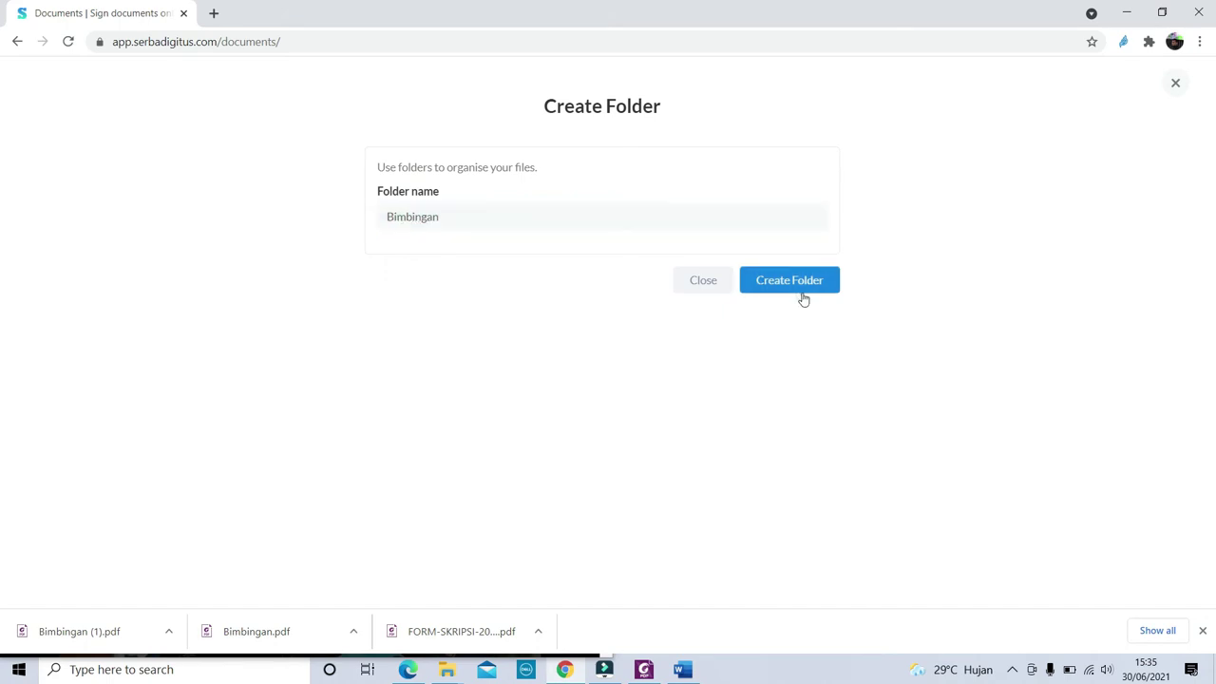
pyautogui.click(803, 288)
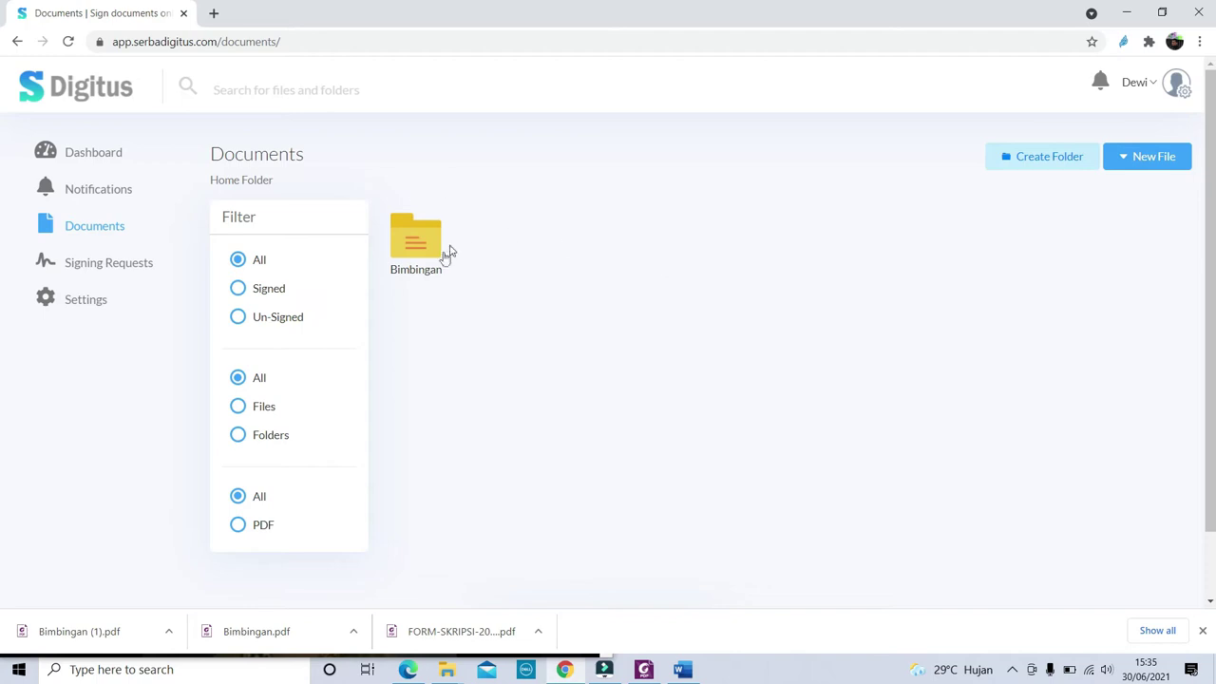
# Open the empty Bimbingan folder from the Documents list
pyautogui.doubleClick(435, 249)
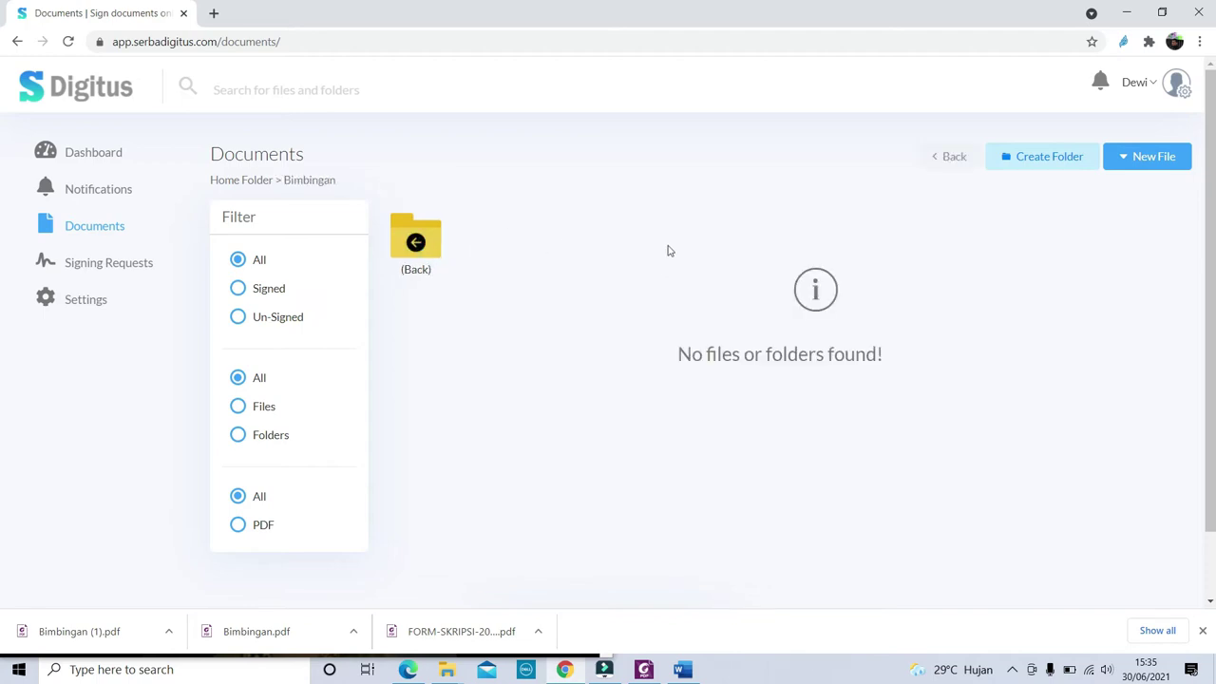
pyautogui.click(1038, 158)
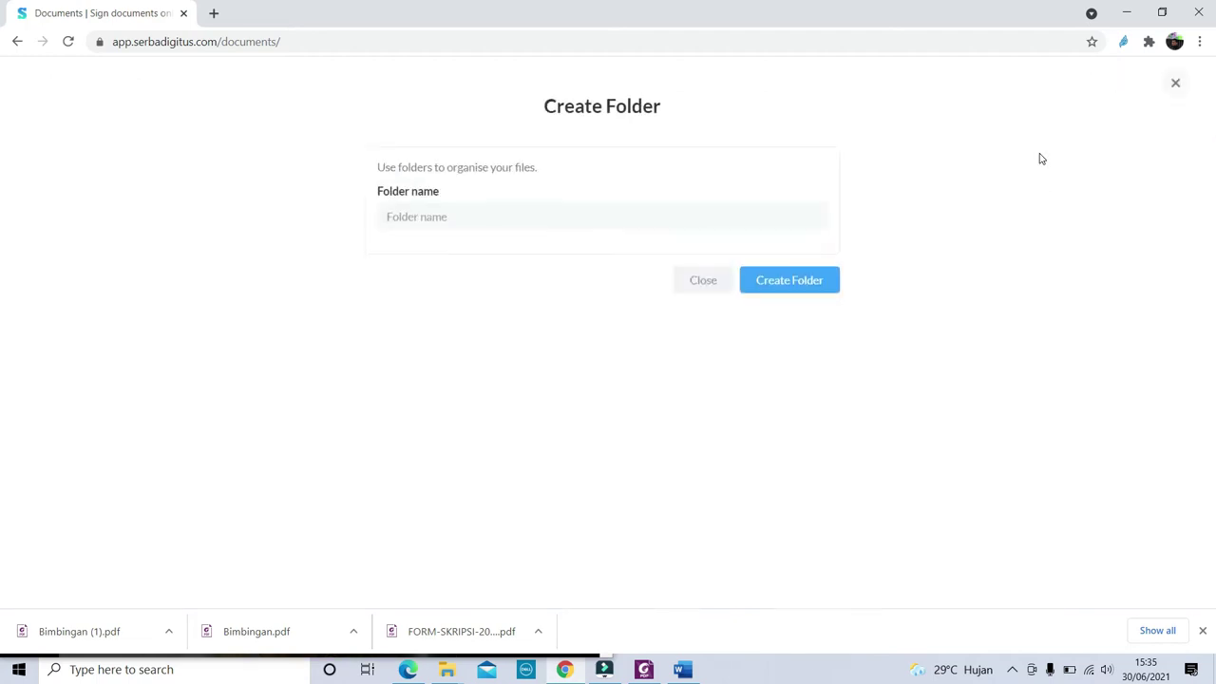
pyautogui.click(17, 41)
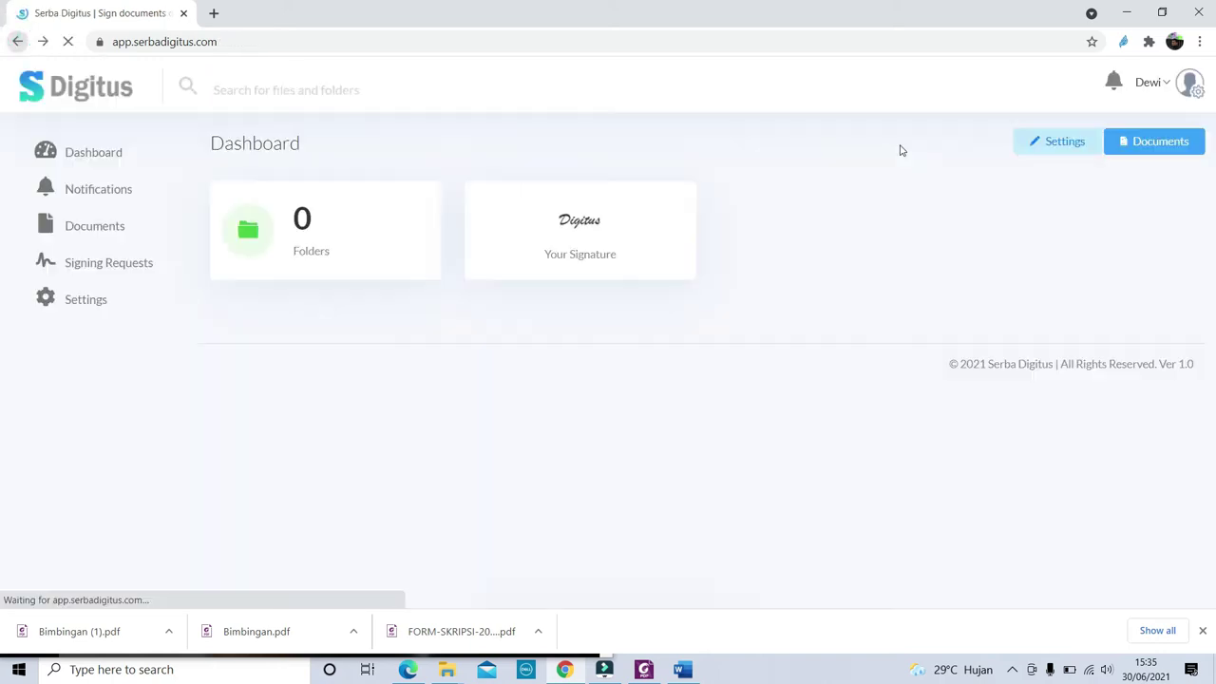
pyautogui.click(1132, 144)
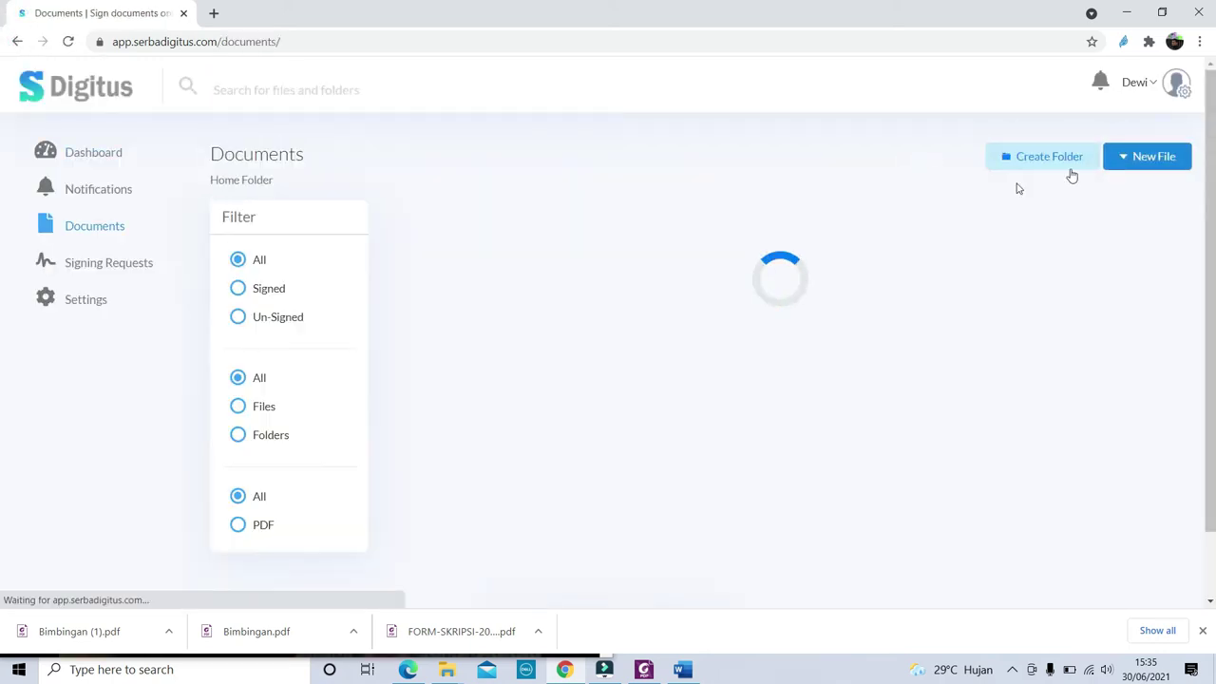
pyautogui.doubleClick(418, 236)
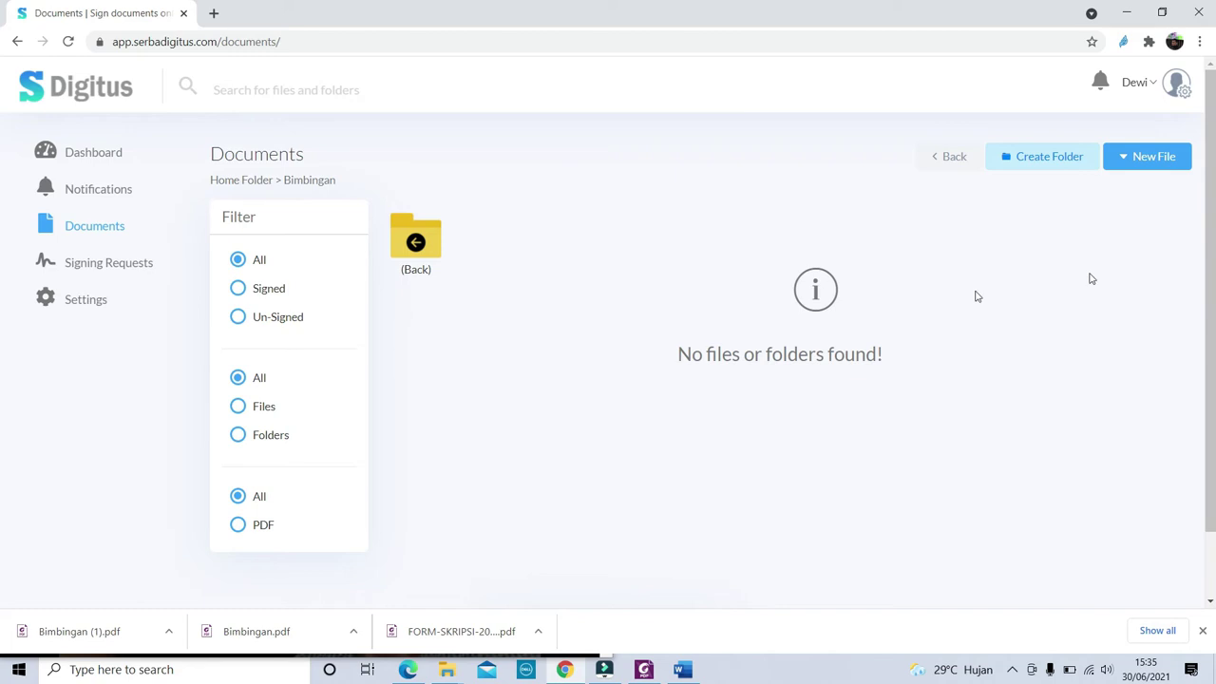
pyautogui.click(1122, 158)
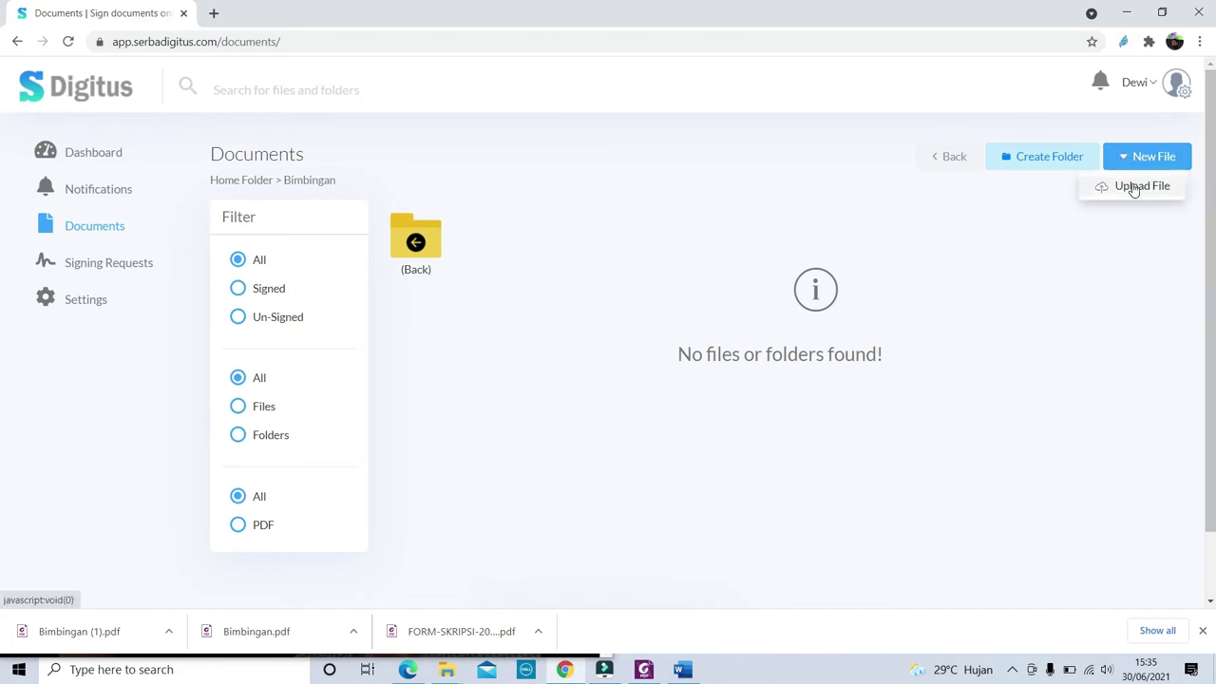
# Upload the FORM-SKRIPSI-20191-v.1-REV-2019 PDF under the name Bimbingan 1
pyautogui.click(1131, 189)
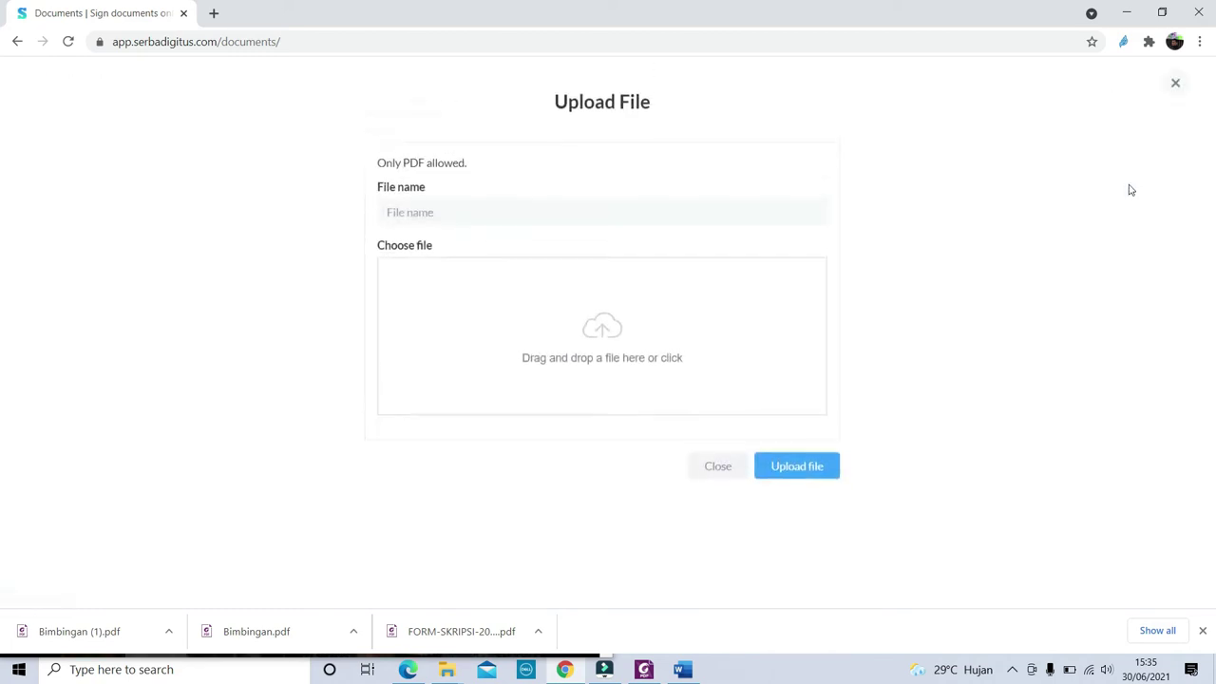
pyautogui.click(455, 216)
pyautogui.write('b')
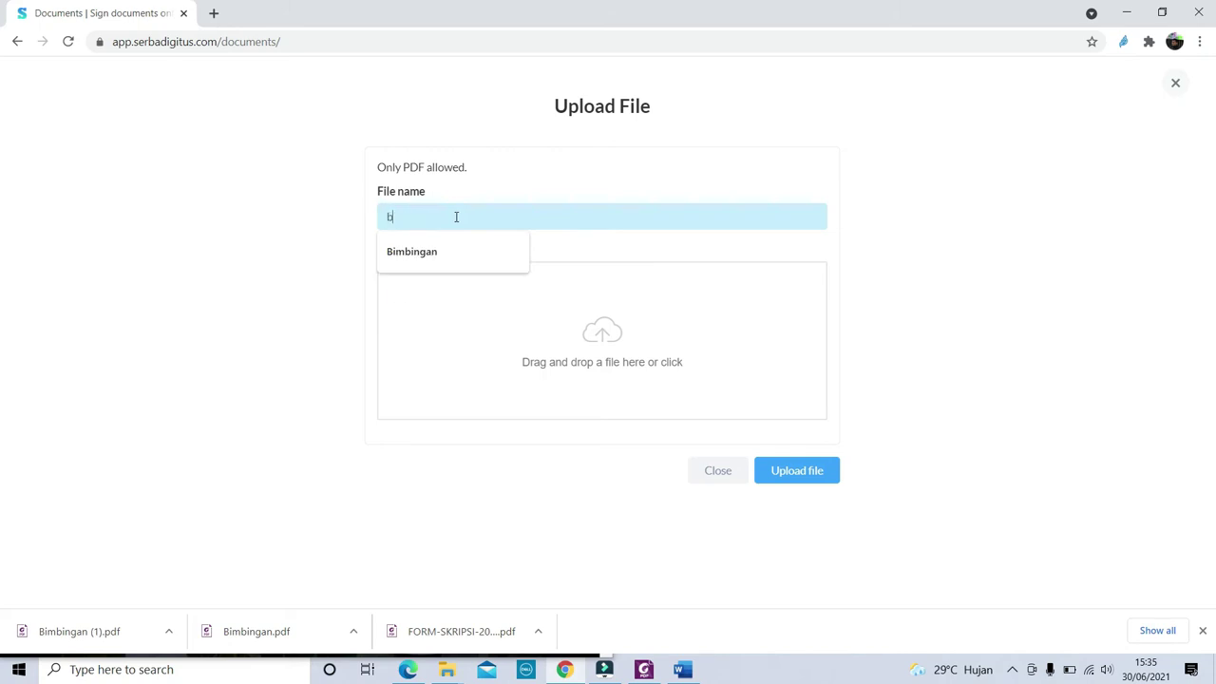
pyautogui.press('BackSpace')
pyautogui.write('Bimbigna')
pyautogui.press('BackSpace')
pyautogui.write('ngan 1')
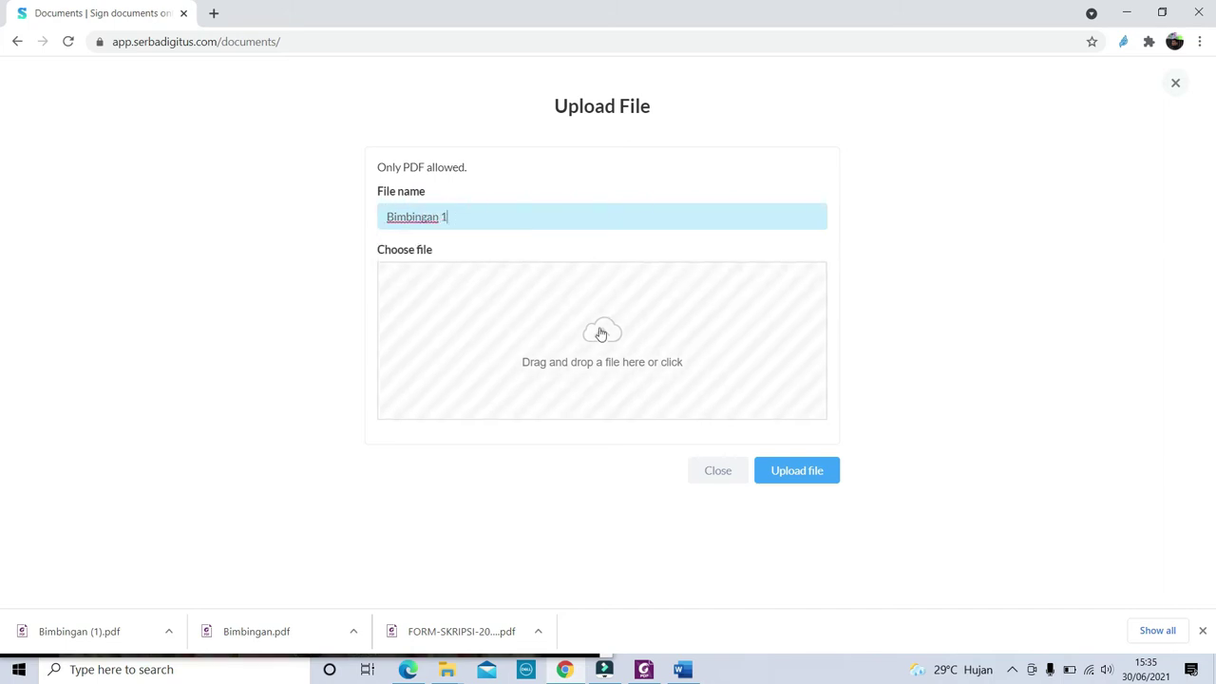
pyautogui.click(602, 332)
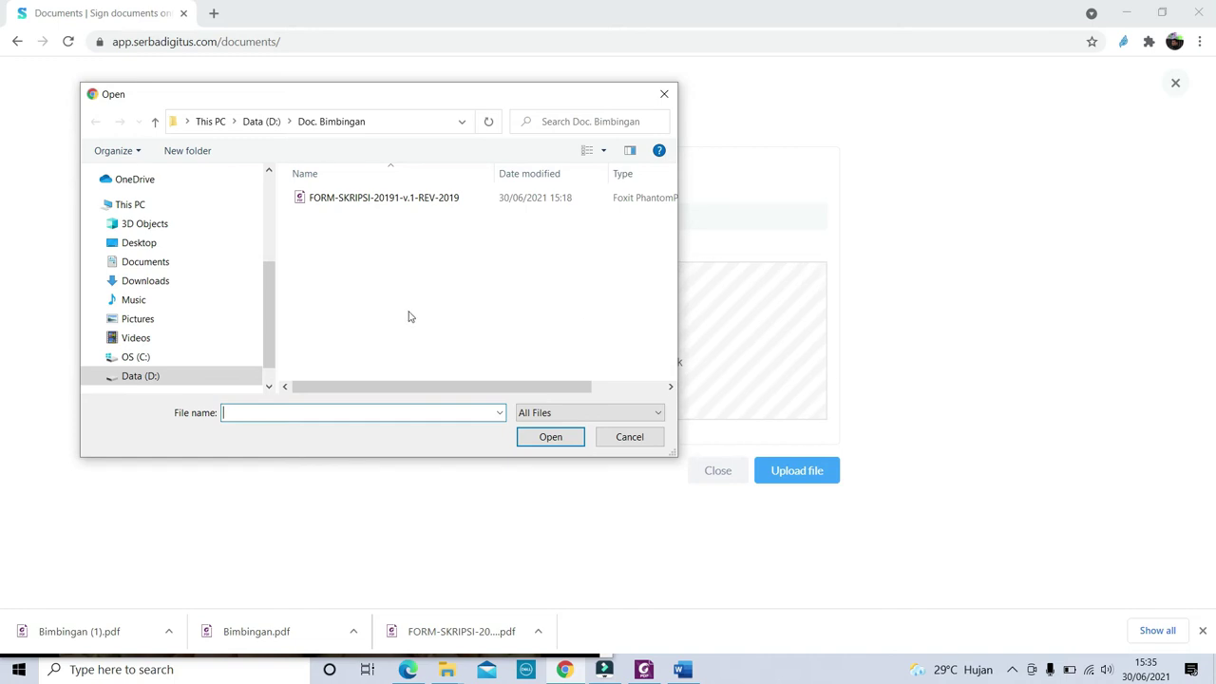
pyautogui.click(349, 200)
pyautogui.click(561, 442)
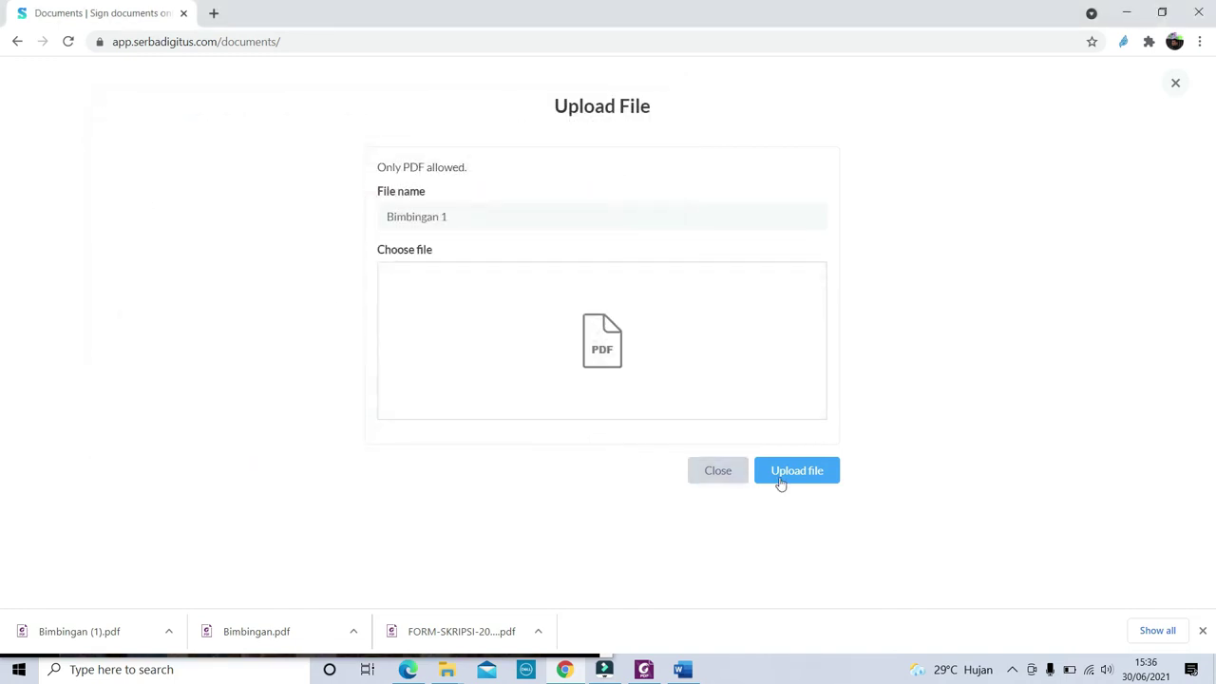
pyautogui.click(799, 478)
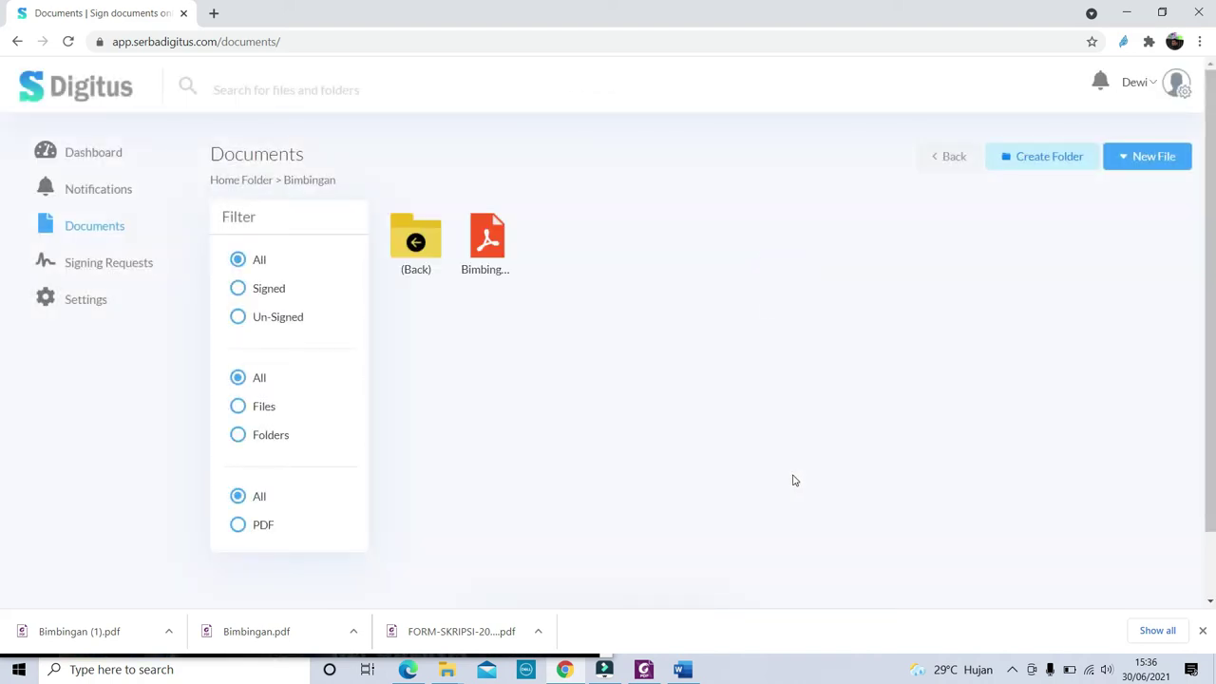
# Open the uploaded Bimbingan 1 document and look through its pages
pyautogui.click(506, 238)
pyautogui.click(506, 238)
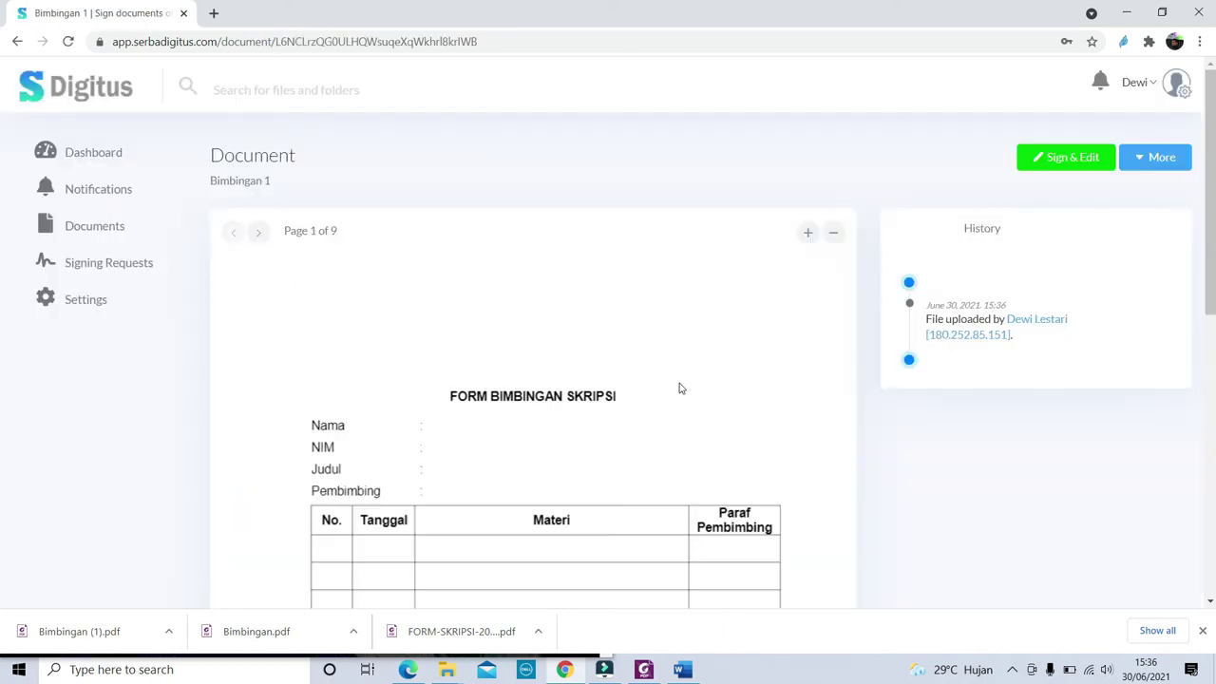
pyautogui.scroll(-3, 712, 462)
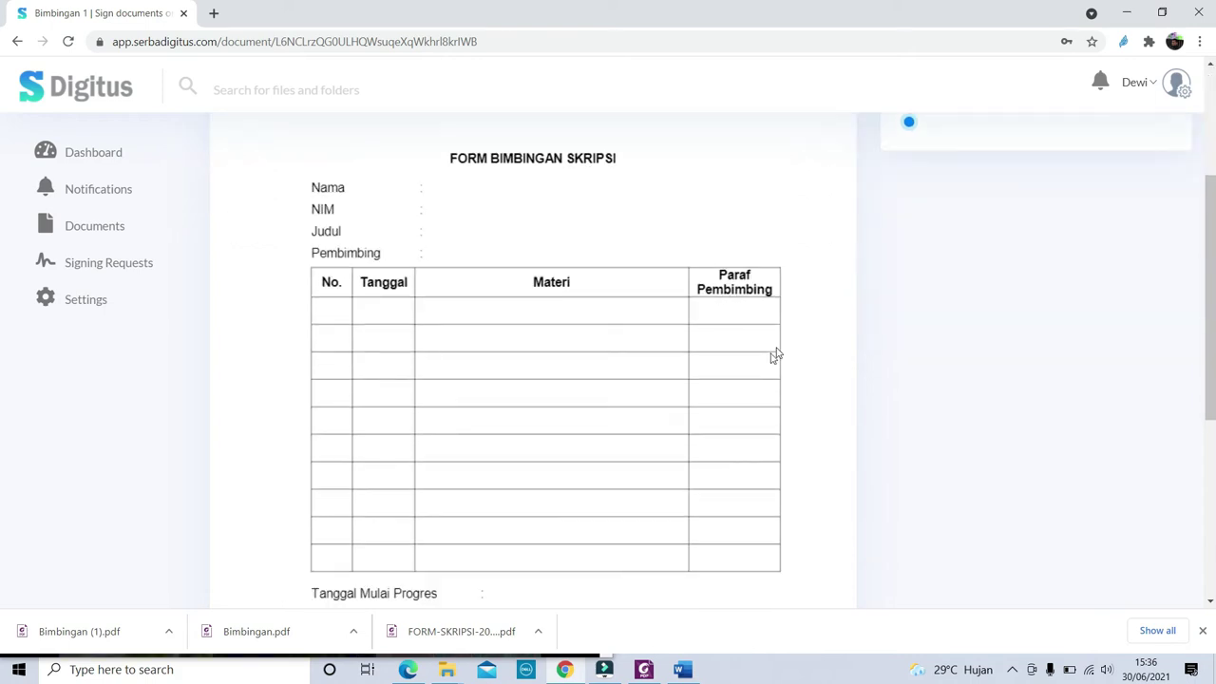
pyautogui.scroll(3, 754, 376)
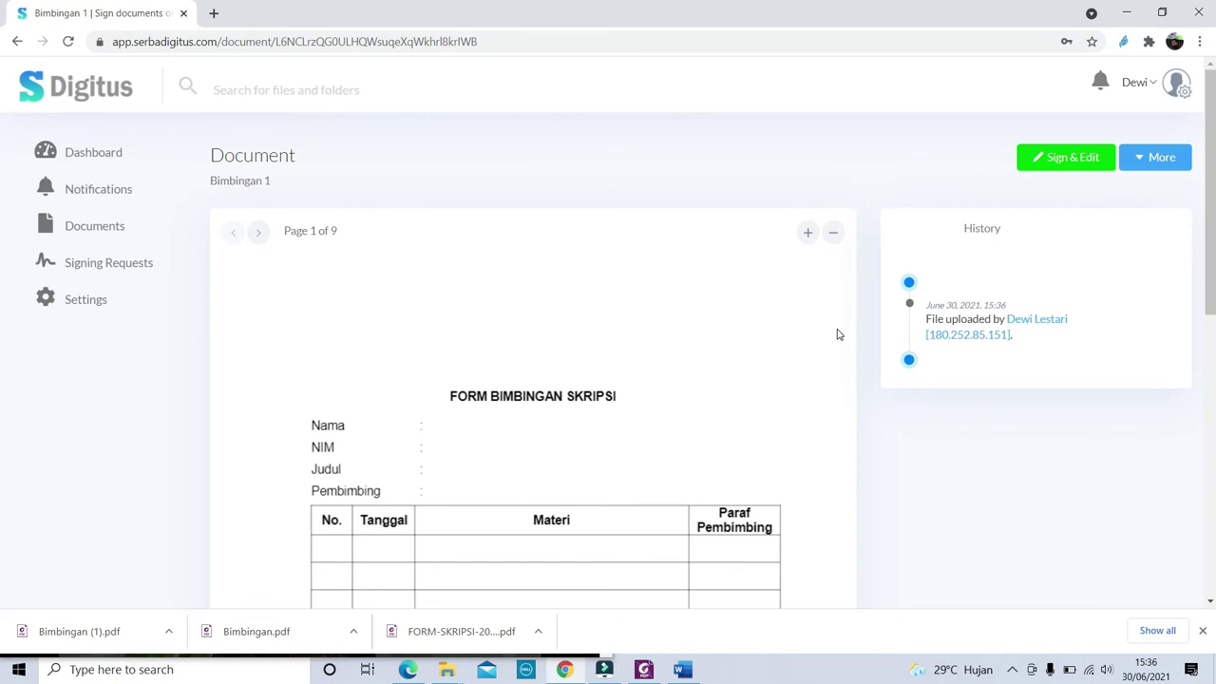
pyautogui.click(1154, 158)
pyautogui.click(1137, 189)
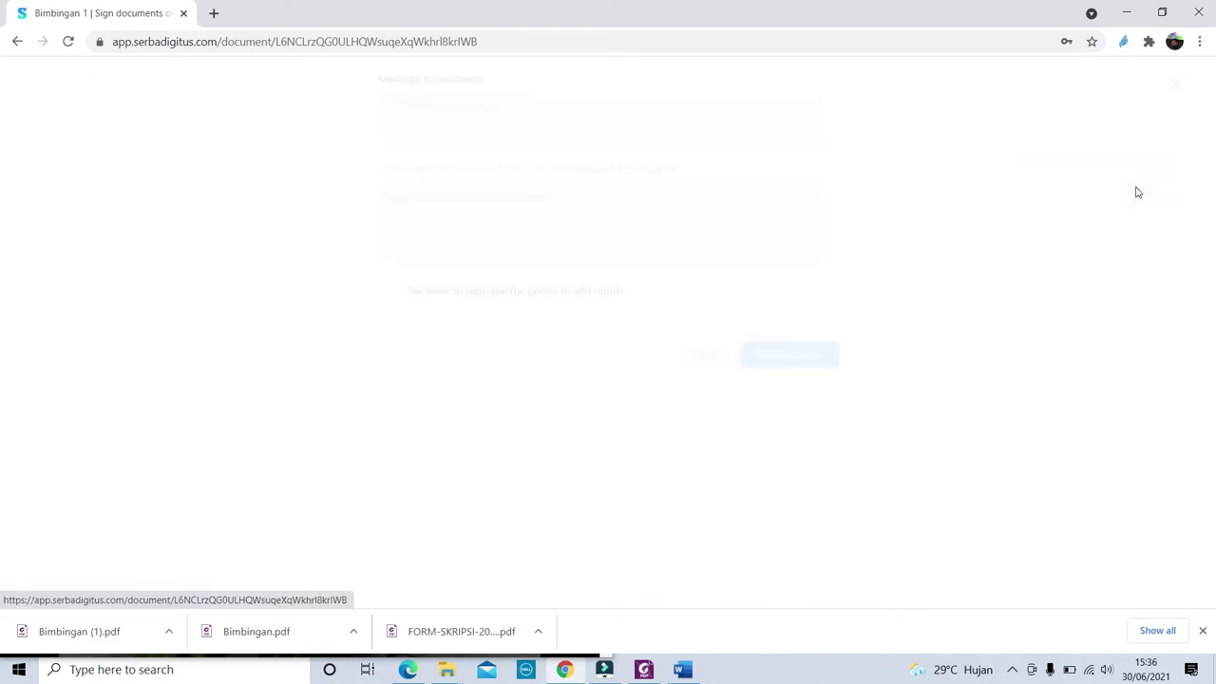
# Request the lecturer's signature on Bimbingan 1 with a 'Mohon maaf Bapak Dosen' message
pyautogui.click(599, 215)
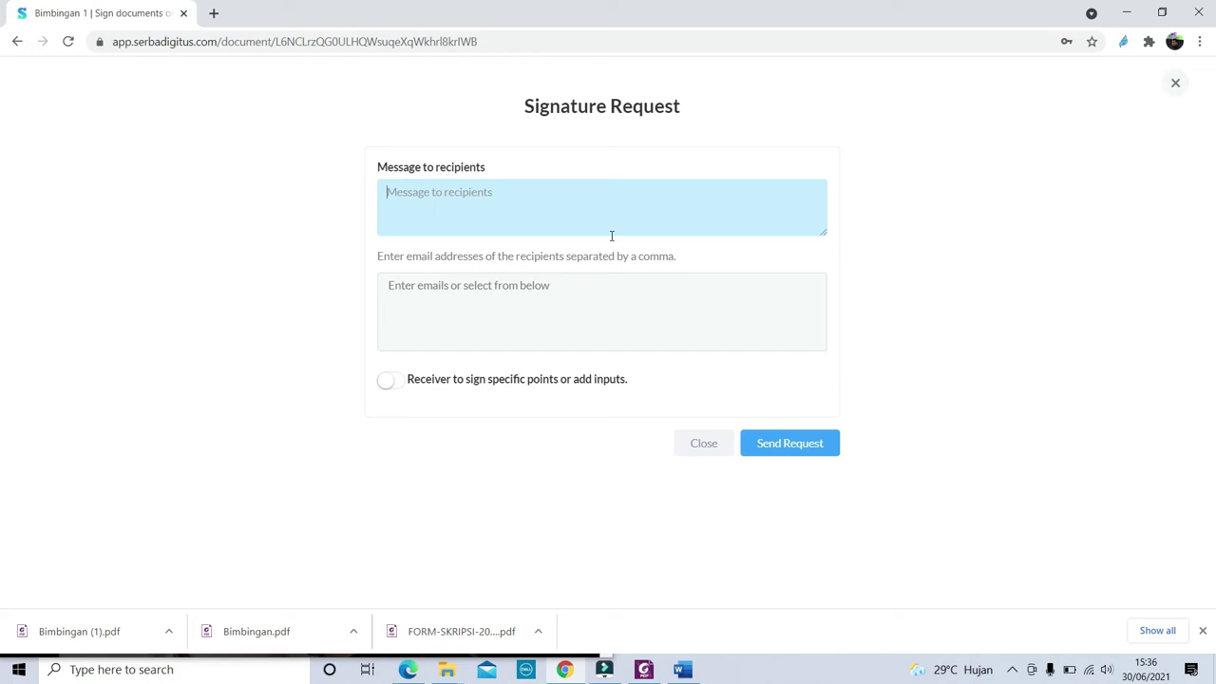
pyautogui.write('Mohon')
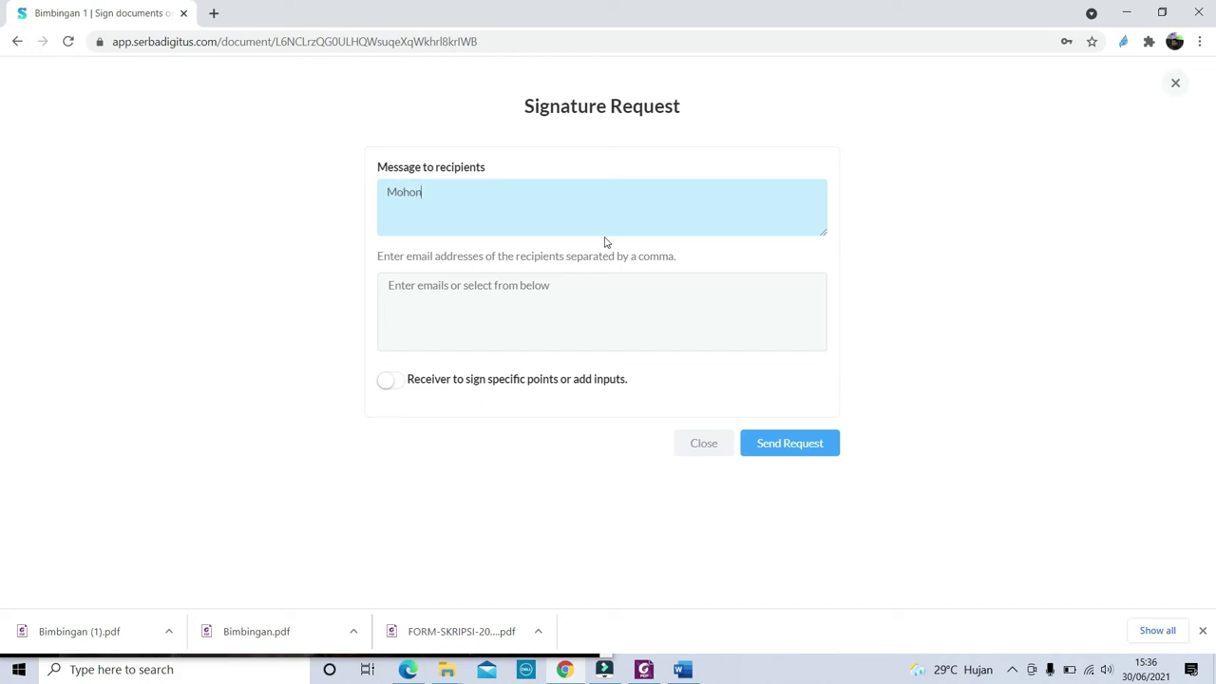
pyautogui.write(' maaf Bapak D')
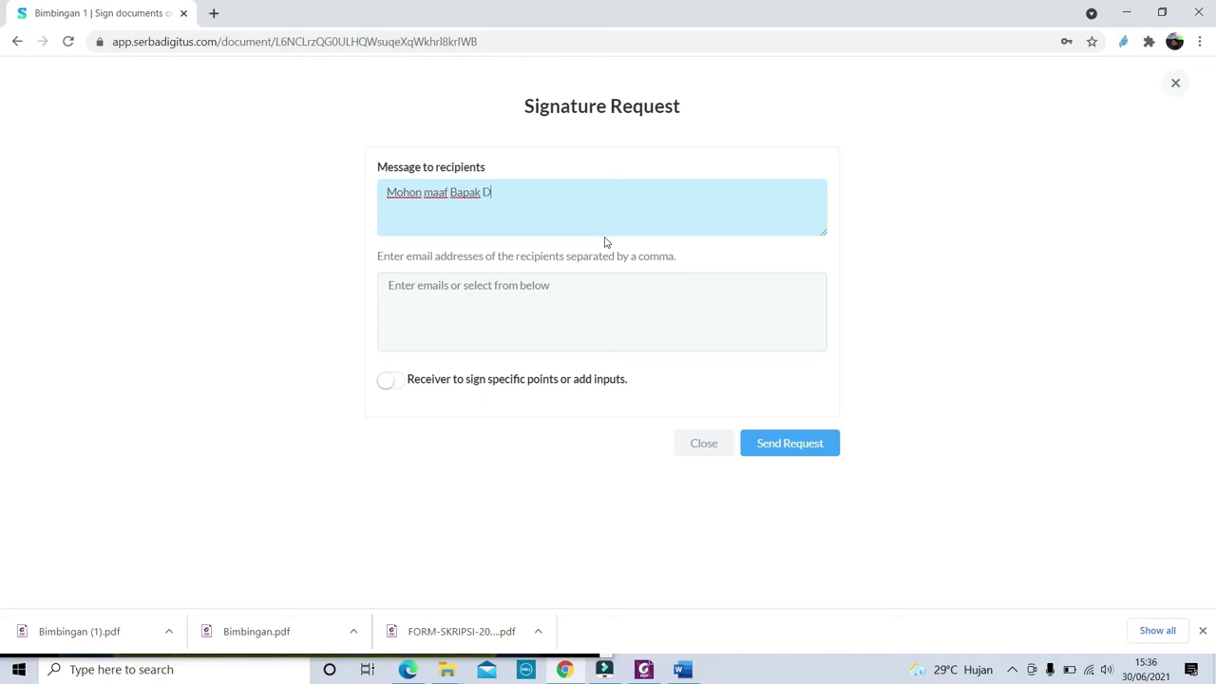
pyautogui.write('osen untuk di ttd bimbi')
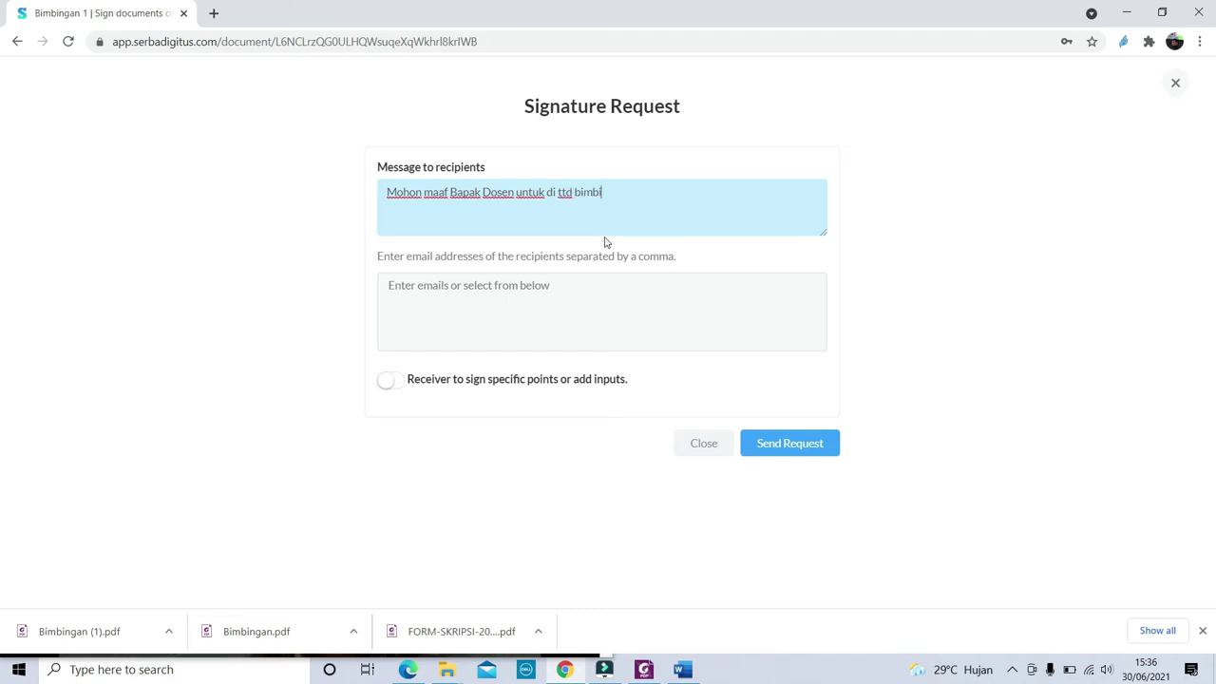
pyautogui.write('n ke-1')
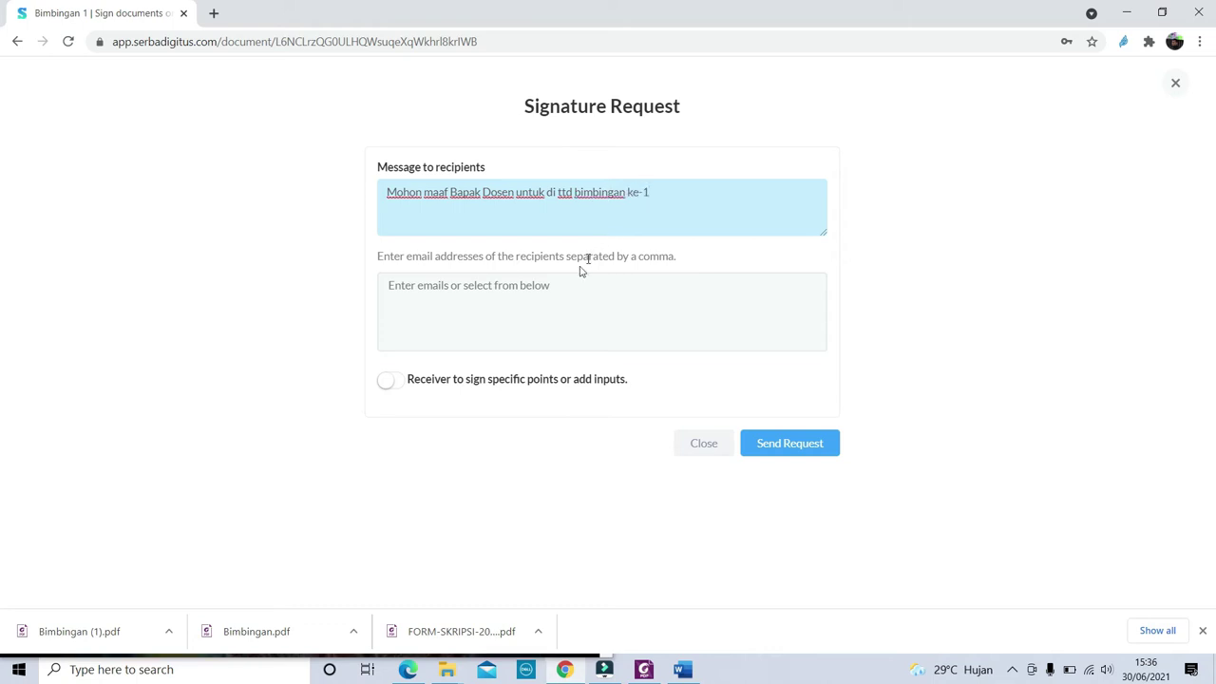
pyautogui.click(557, 288)
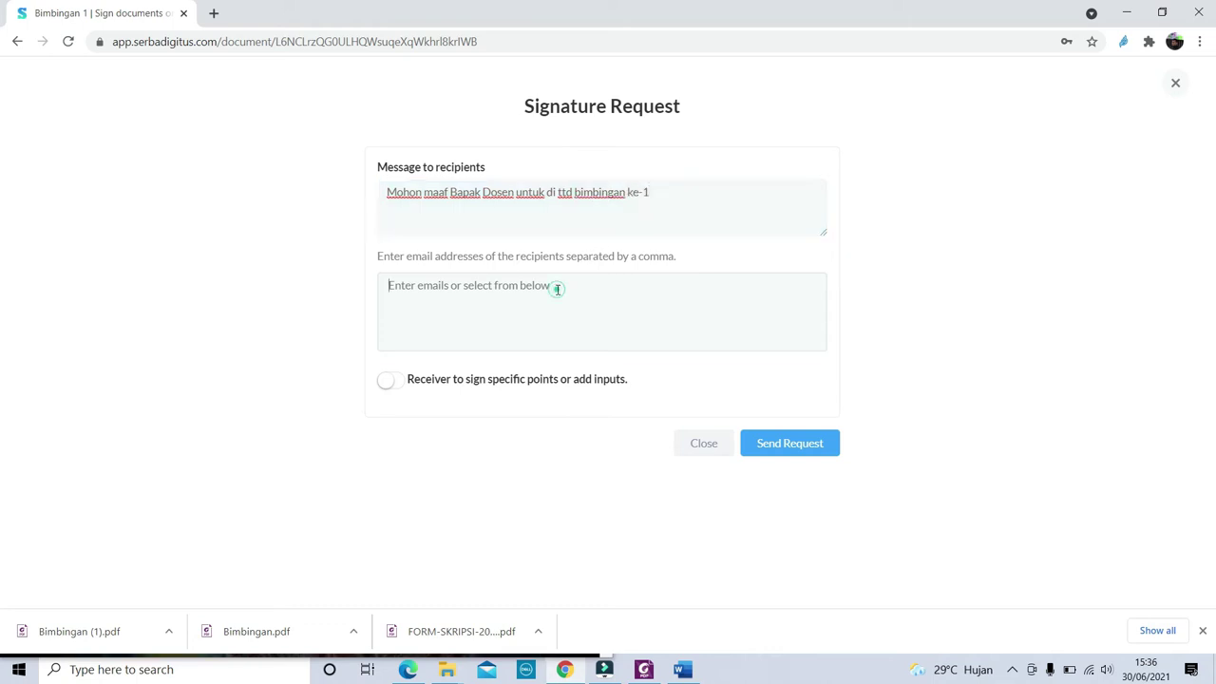
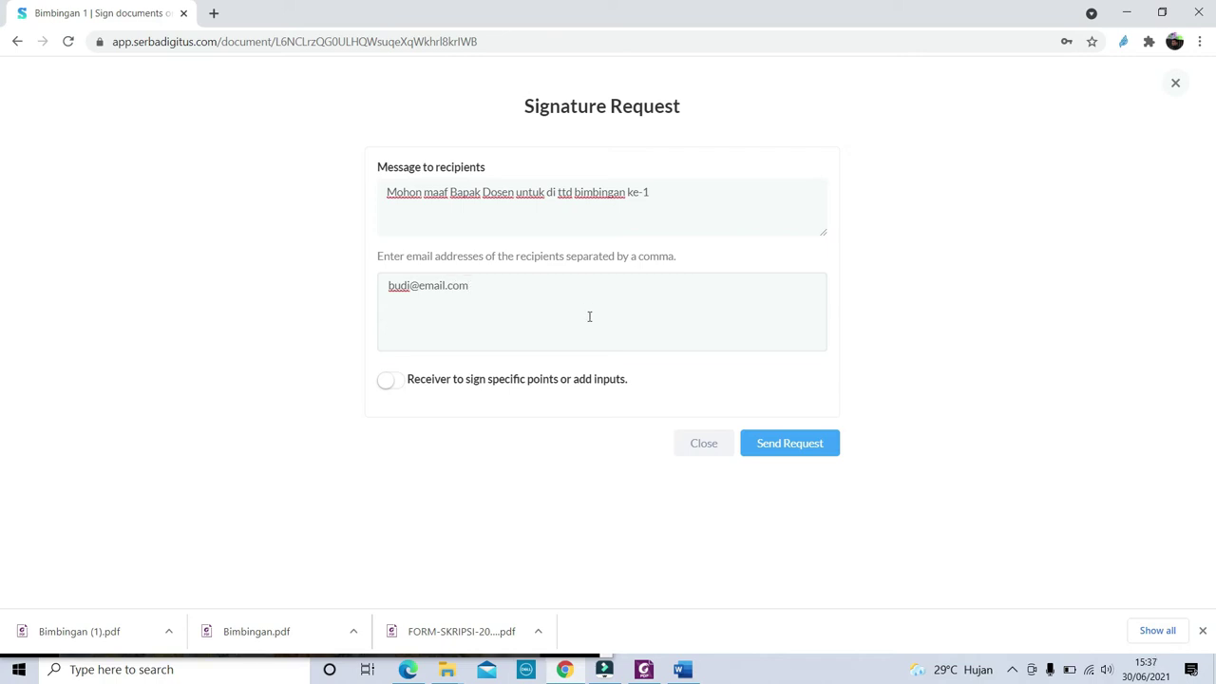
pyautogui.click(807, 443)
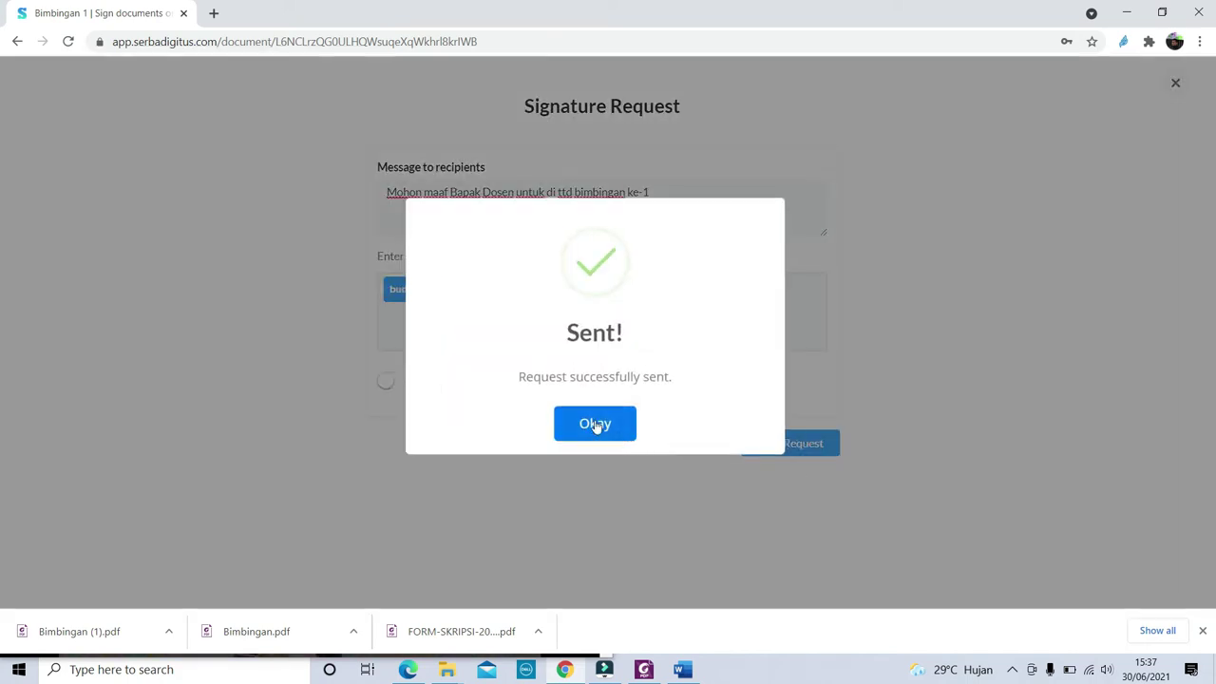
pyautogui.click(596, 426)
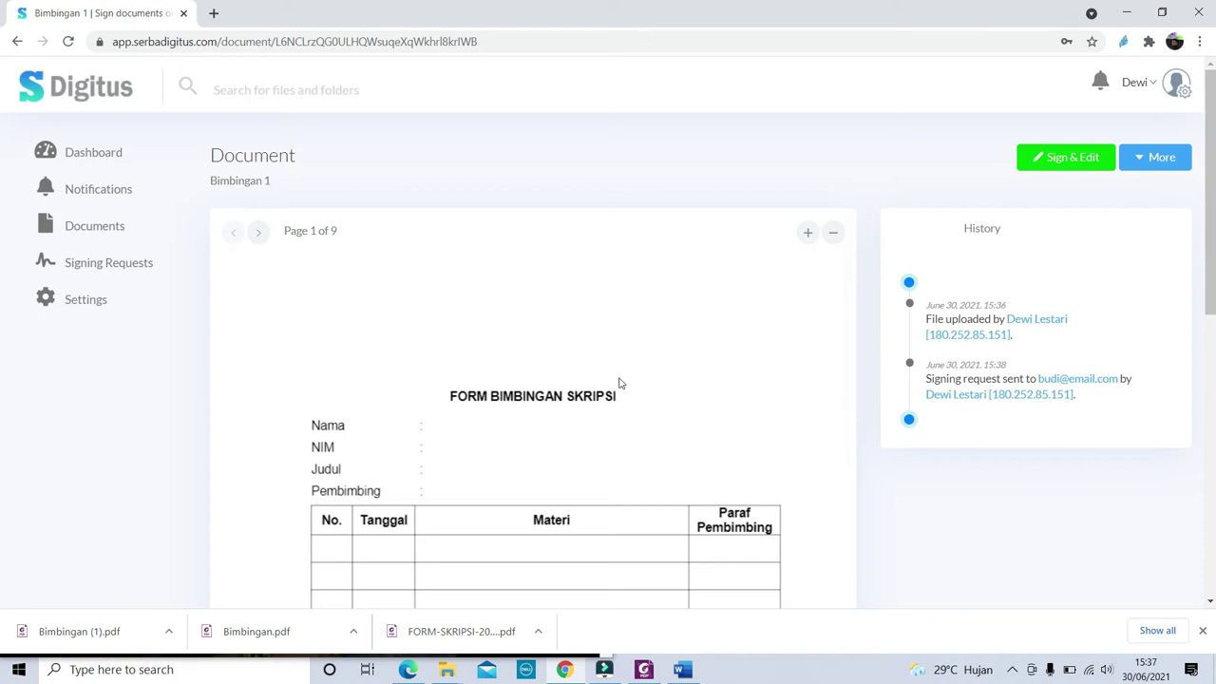
# Log out, sign in as the recipient with their saved login, and view Notifications
pyautogui.click(1156, 89)
pyautogui.click(1142, 197)
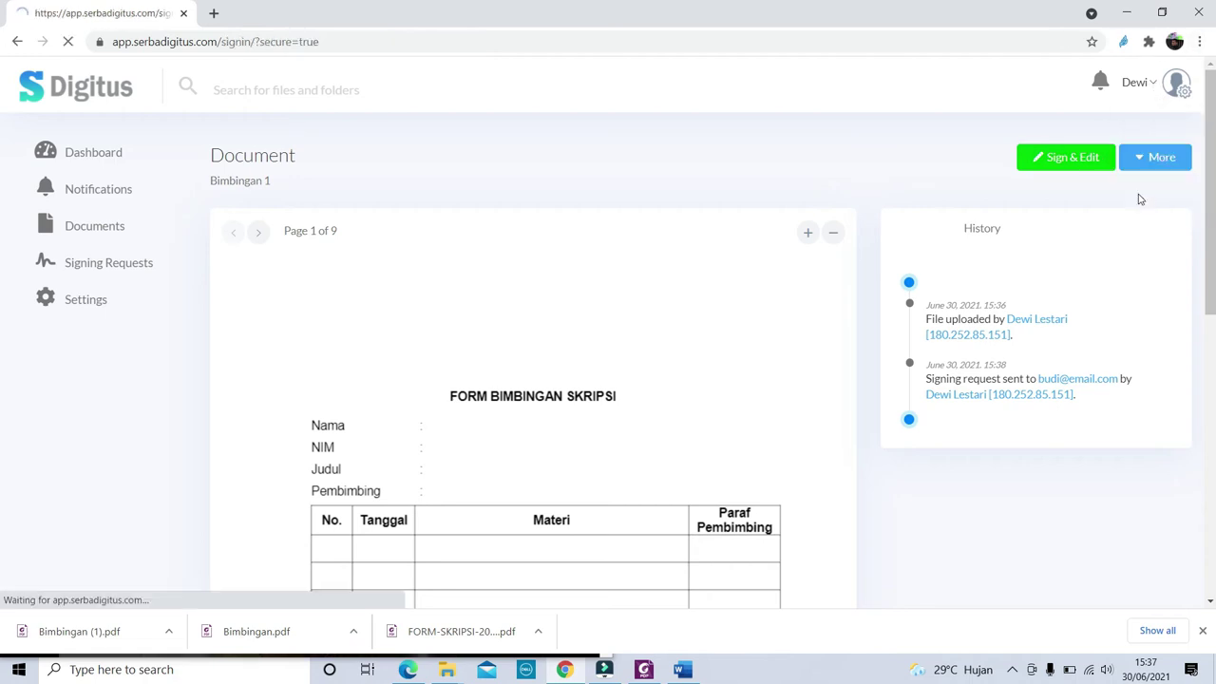
pyautogui.click(561, 280)
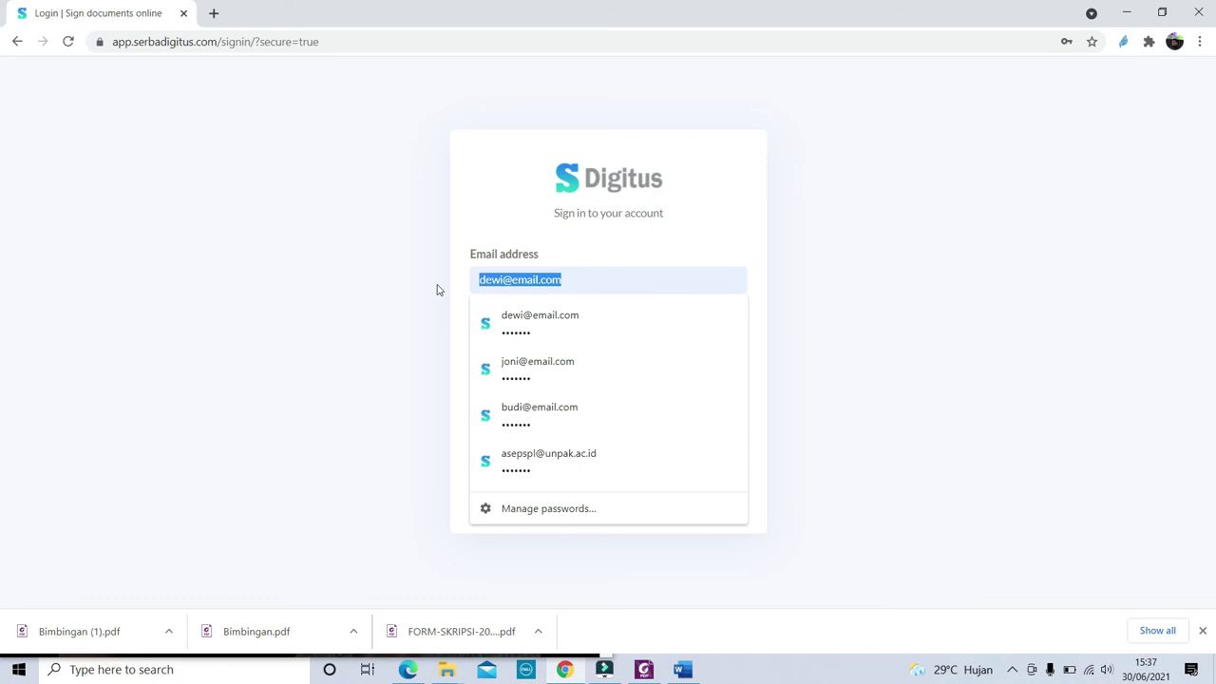
pyautogui.write('budi')
pyautogui.click(570, 318)
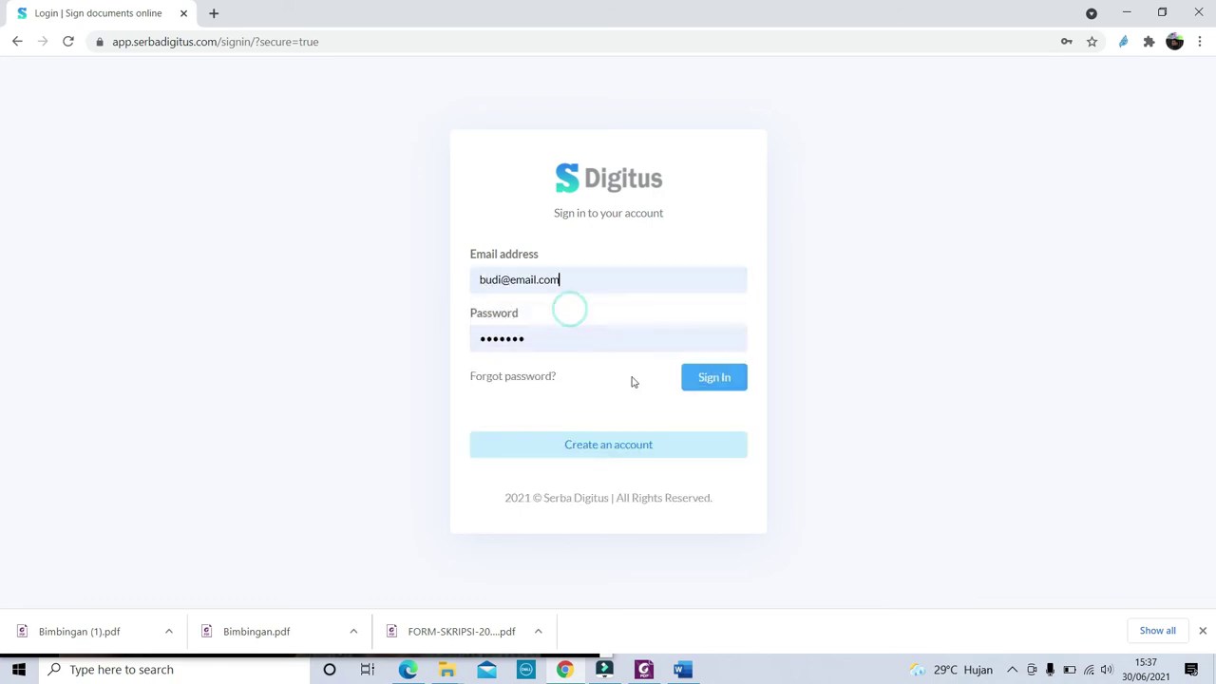
pyautogui.click(715, 378)
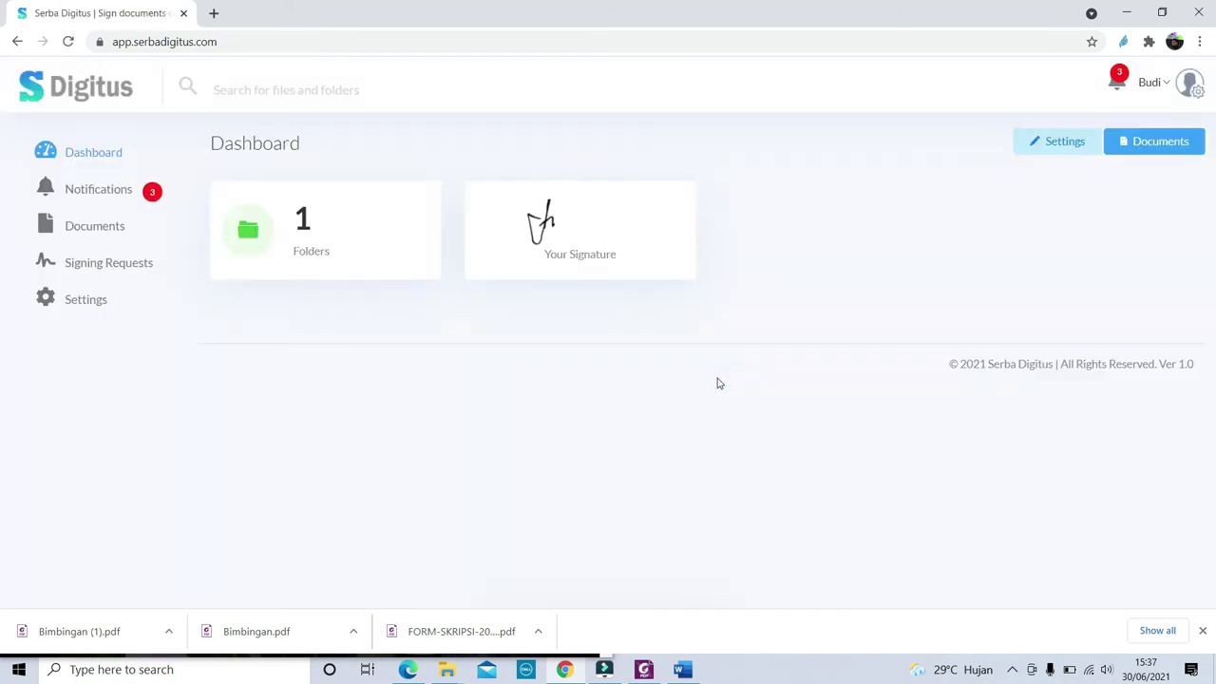
pyautogui.click(98, 192)
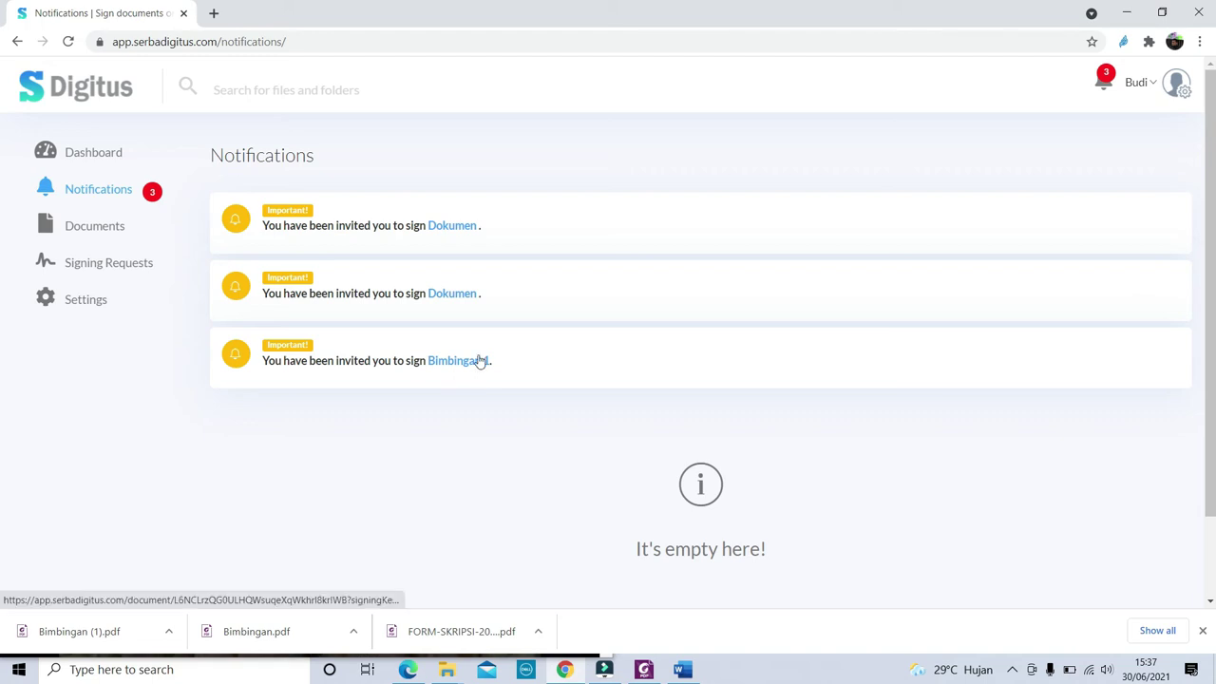
# Open the Bimbingan 1 signing invitation and review the form with its Accept/Decline buttons
pyautogui.click(474, 365)
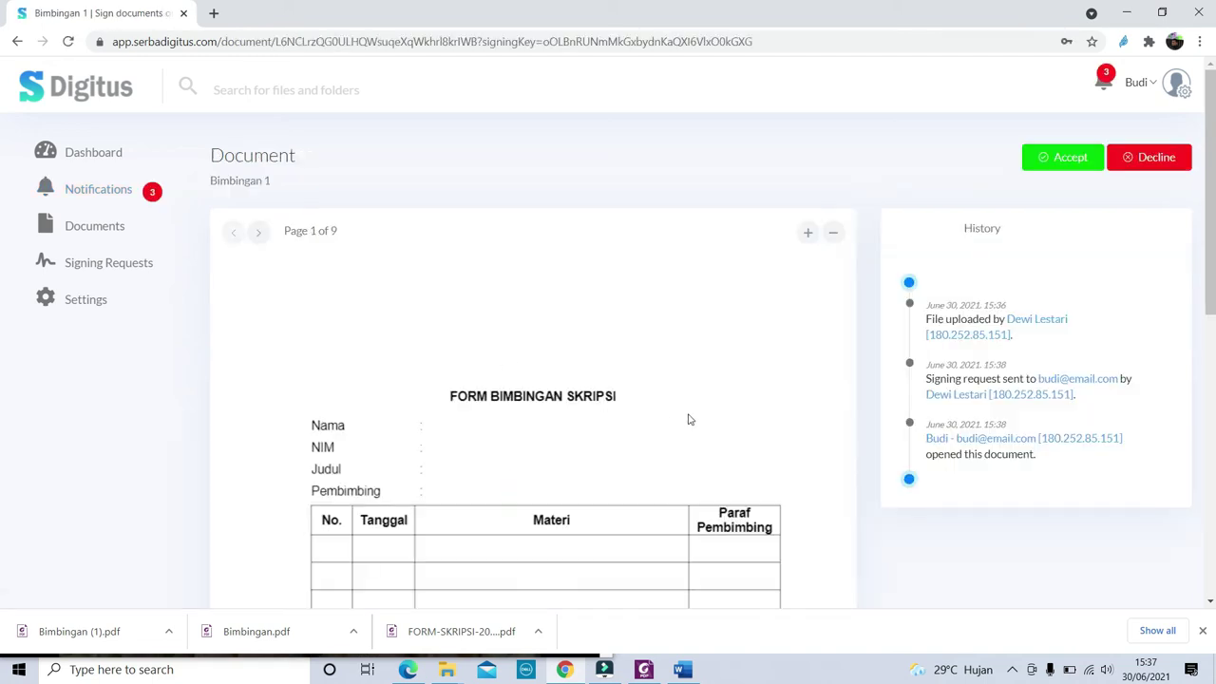
pyautogui.scroll(-3, 712, 417)
pyautogui.scroll(2, 712, 414)
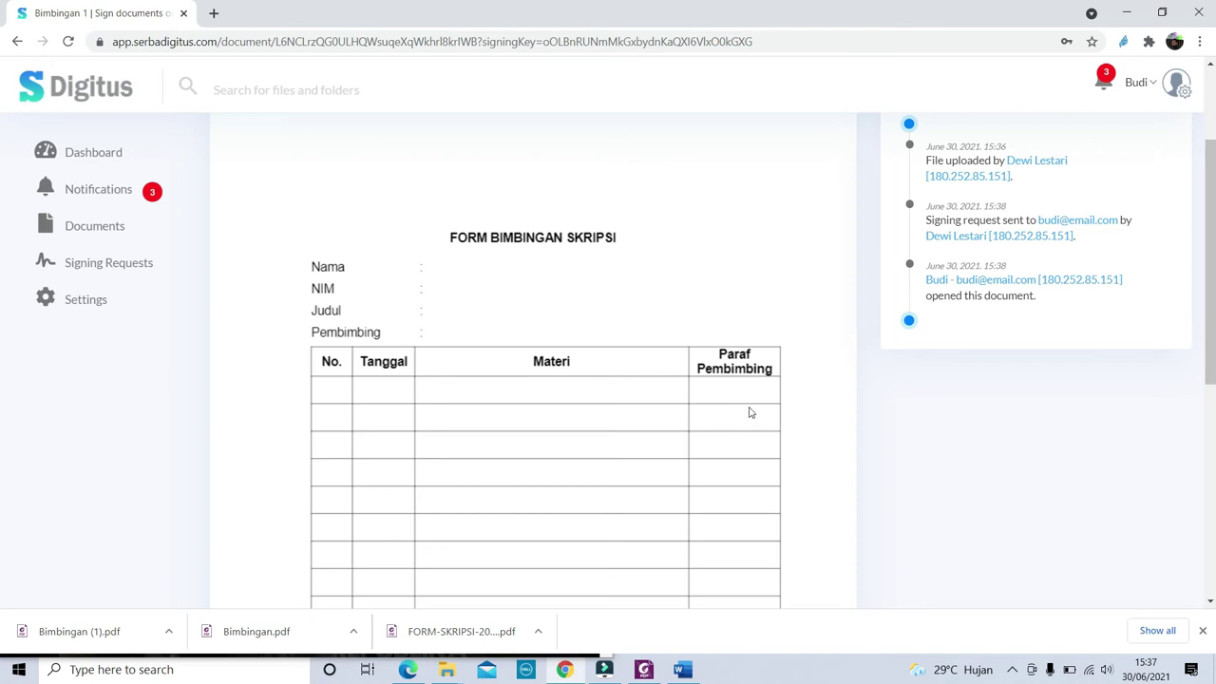
pyautogui.scroll(2, 750, 412)
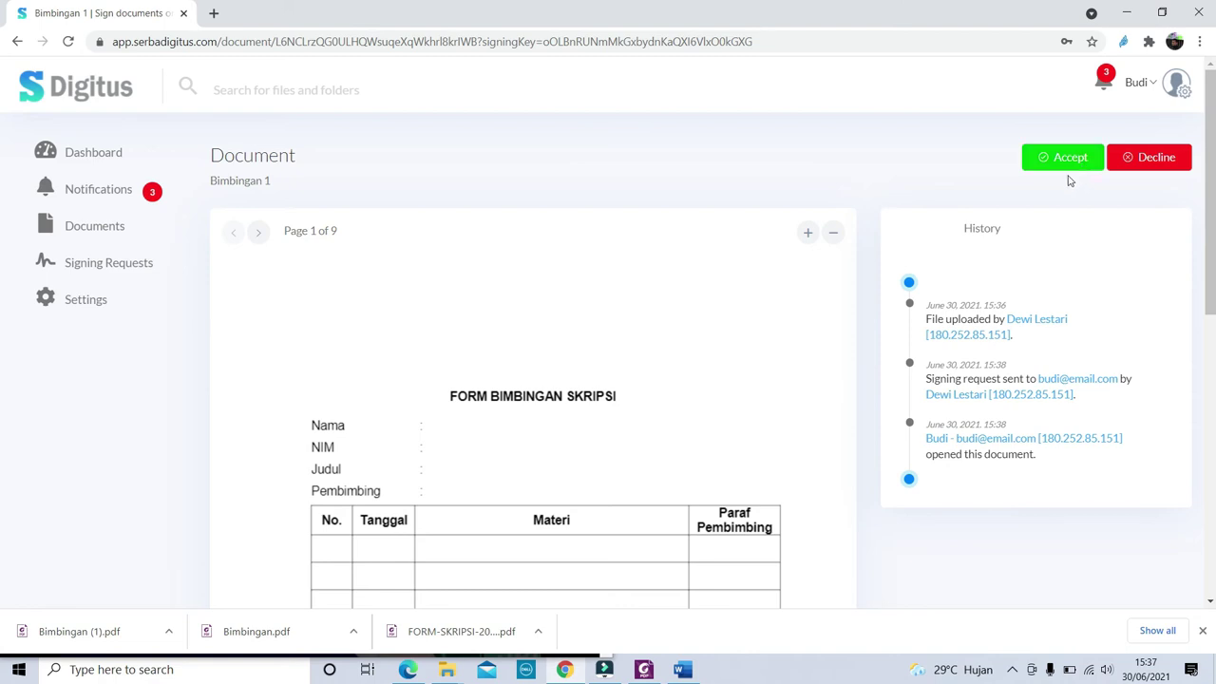
pyautogui.click(98, 304)
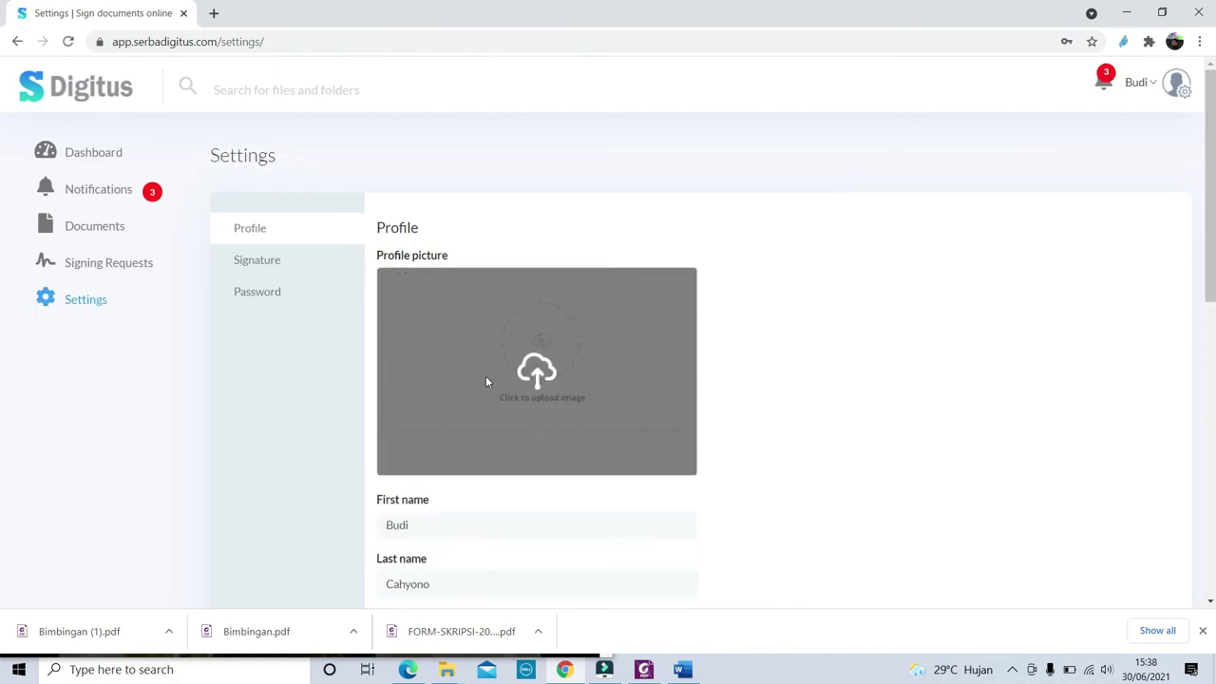
# Go to the Signature settings and start updating the saved signature
pyautogui.scroll(-2, 599, 378)
pyautogui.click(557, 221)
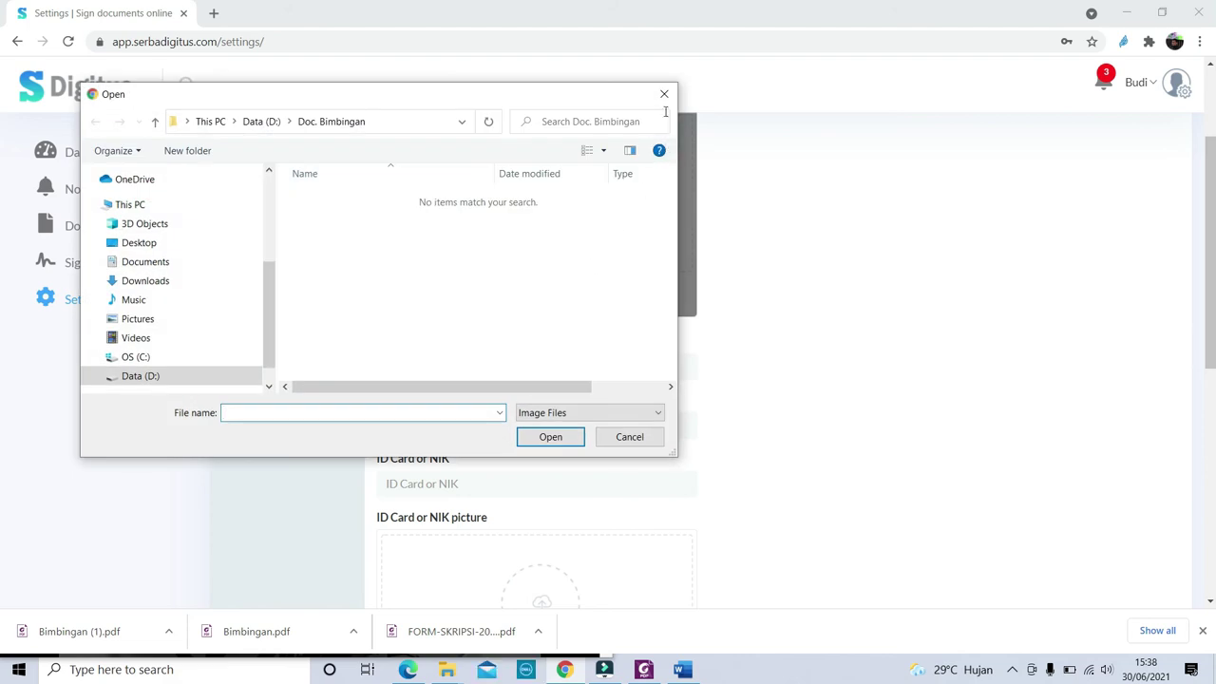
pyautogui.click(664, 95)
pyautogui.scroll(2, 442, 376)
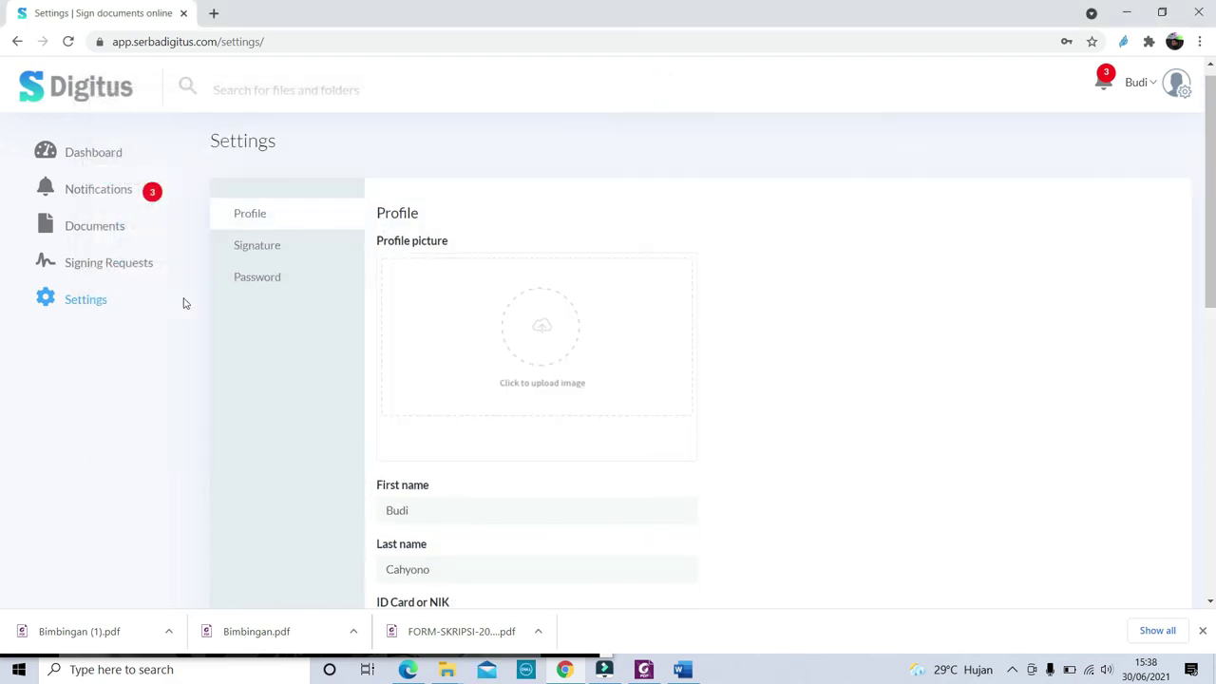
pyautogui.click(105, 270)
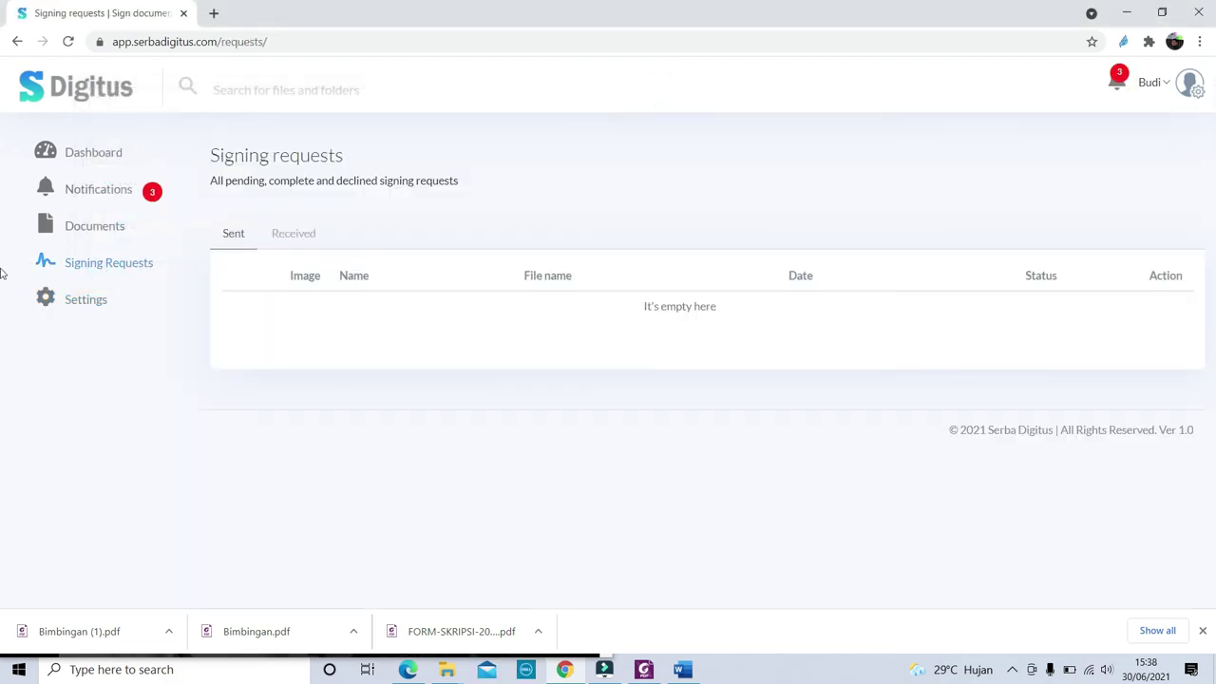
pyautogui.click(71, 302)
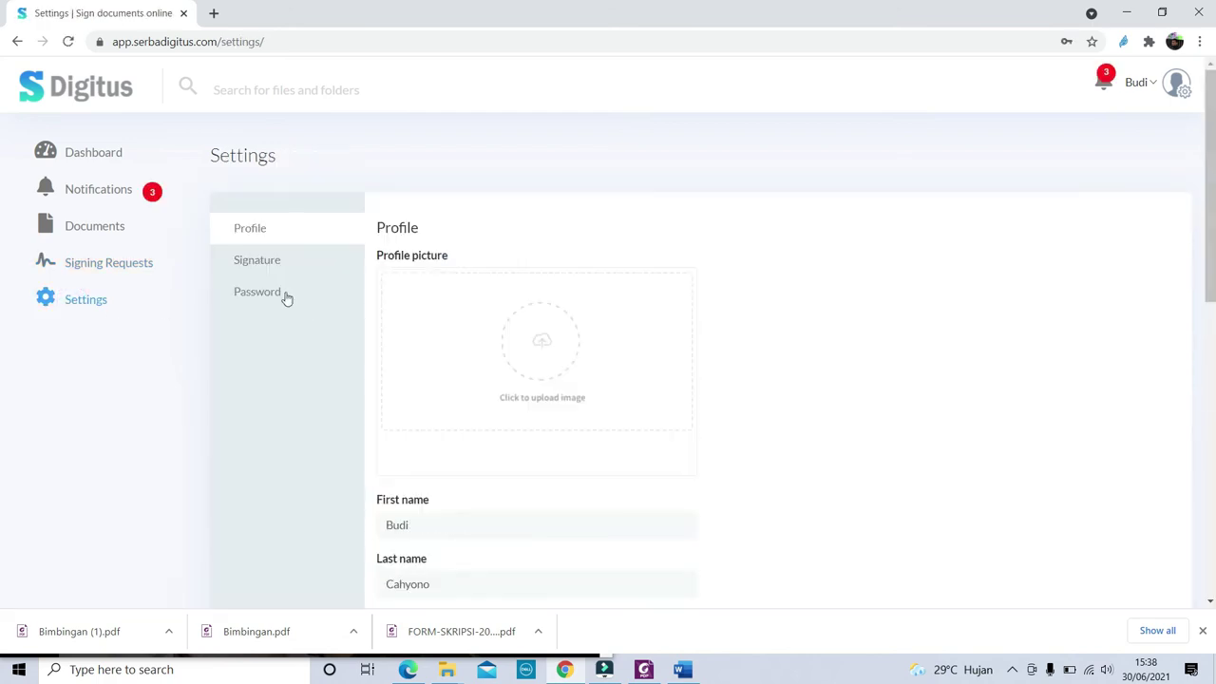
pyautogui.click(257, 263)
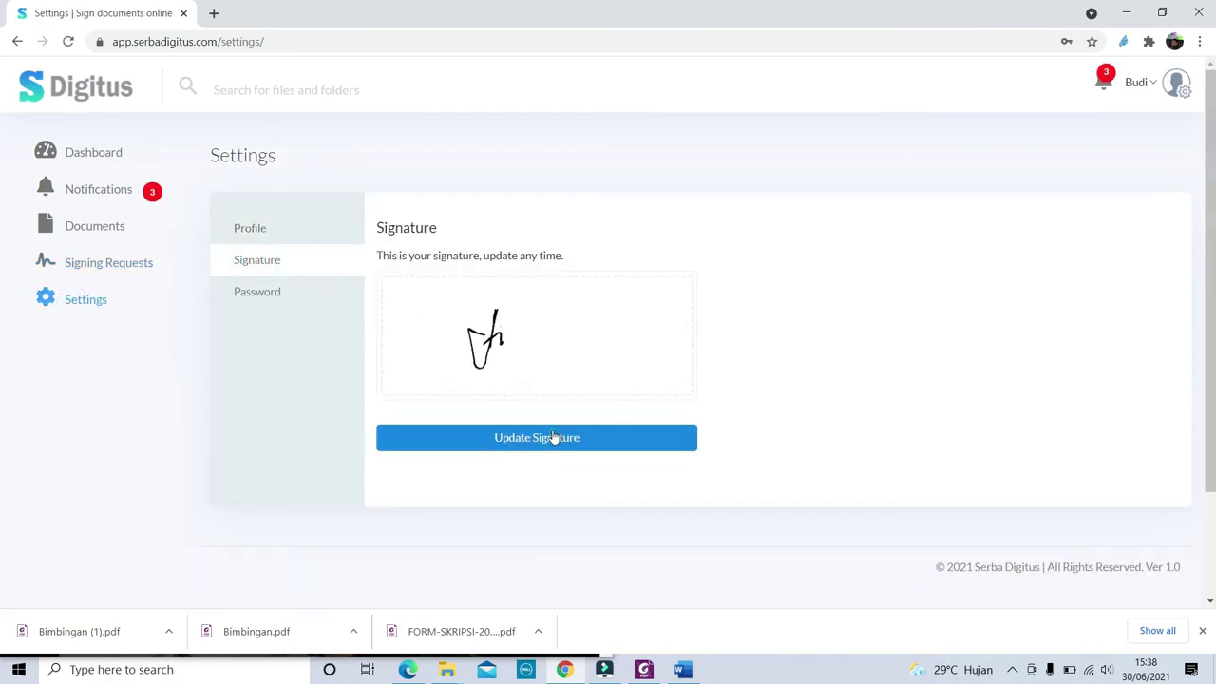
pyautogui.click(554, 438)
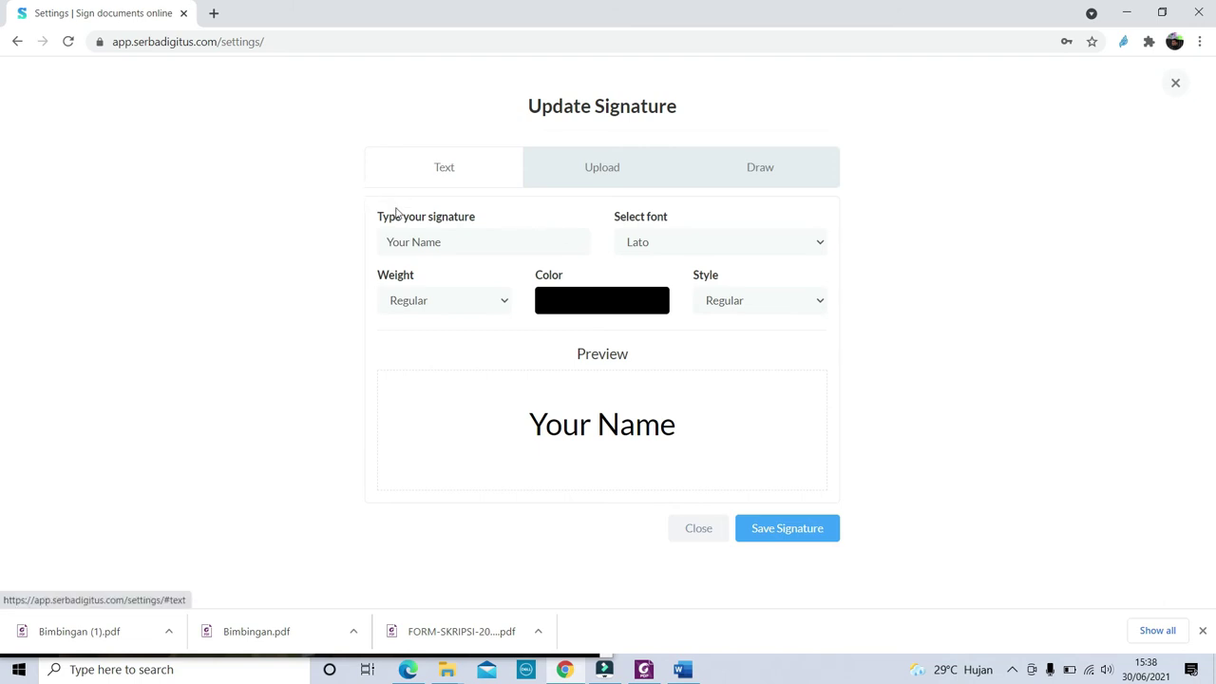
# Draw a new two-stroke paraf with the Draw option and save it as the signature
pyautogui.click(589, 171)
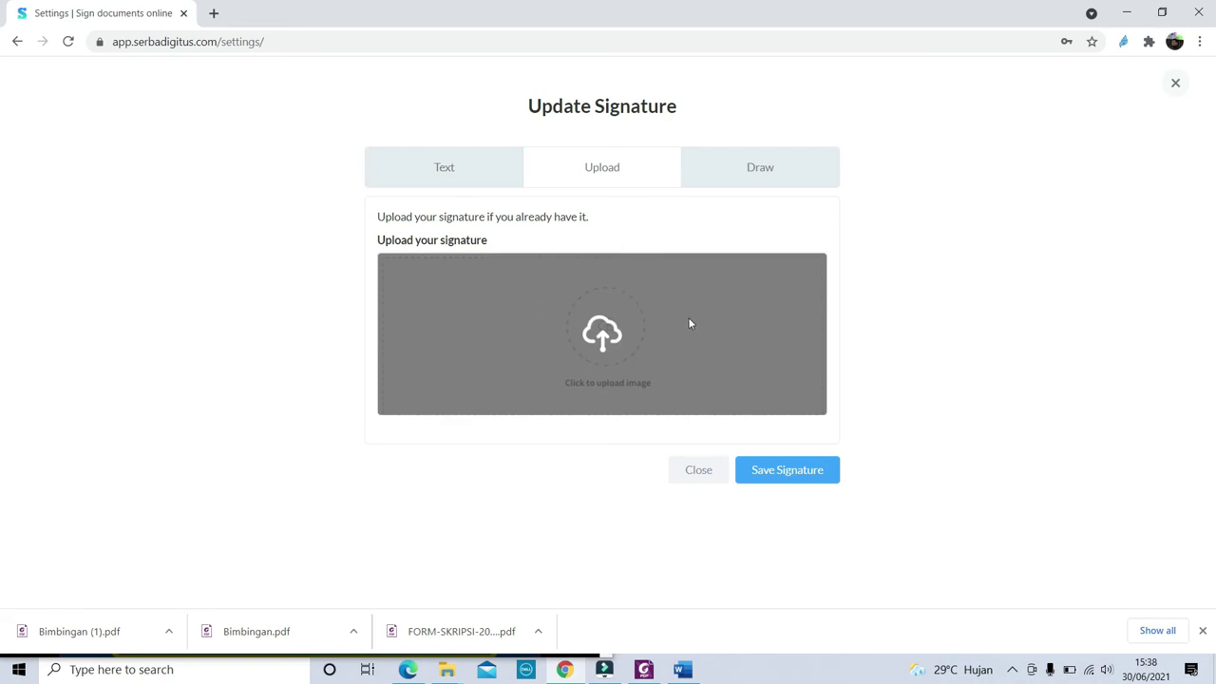
pyautogui.click(774, 180)
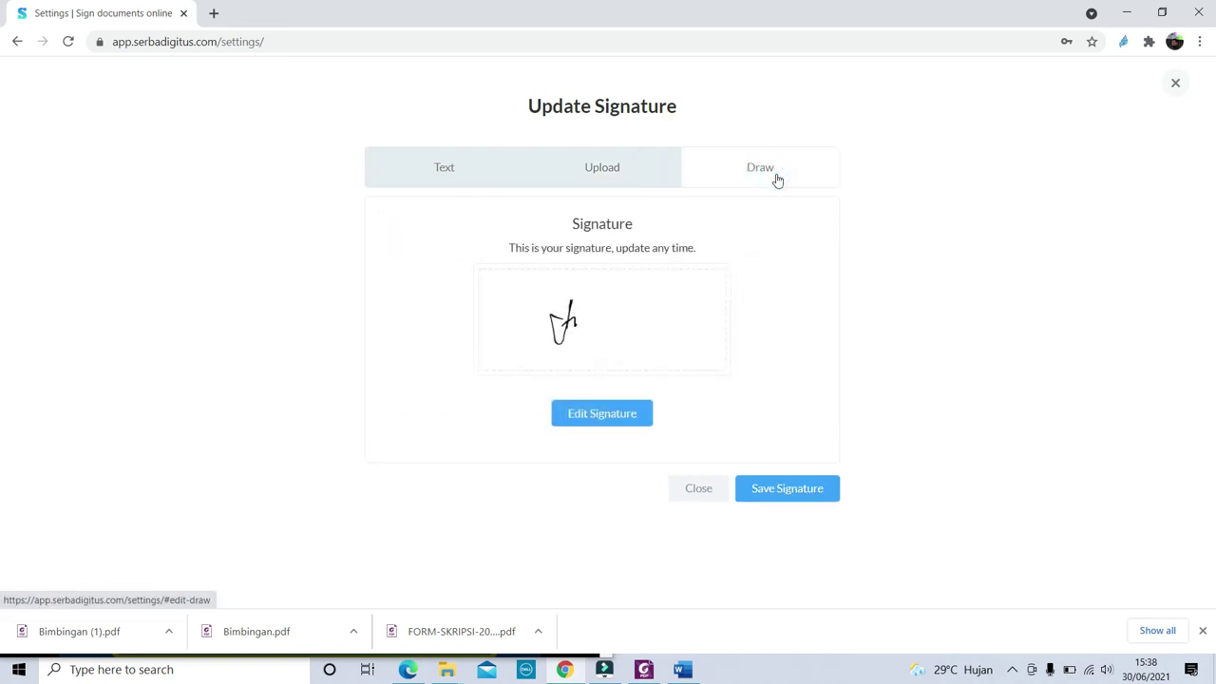
pyautogui.click(565, 420)
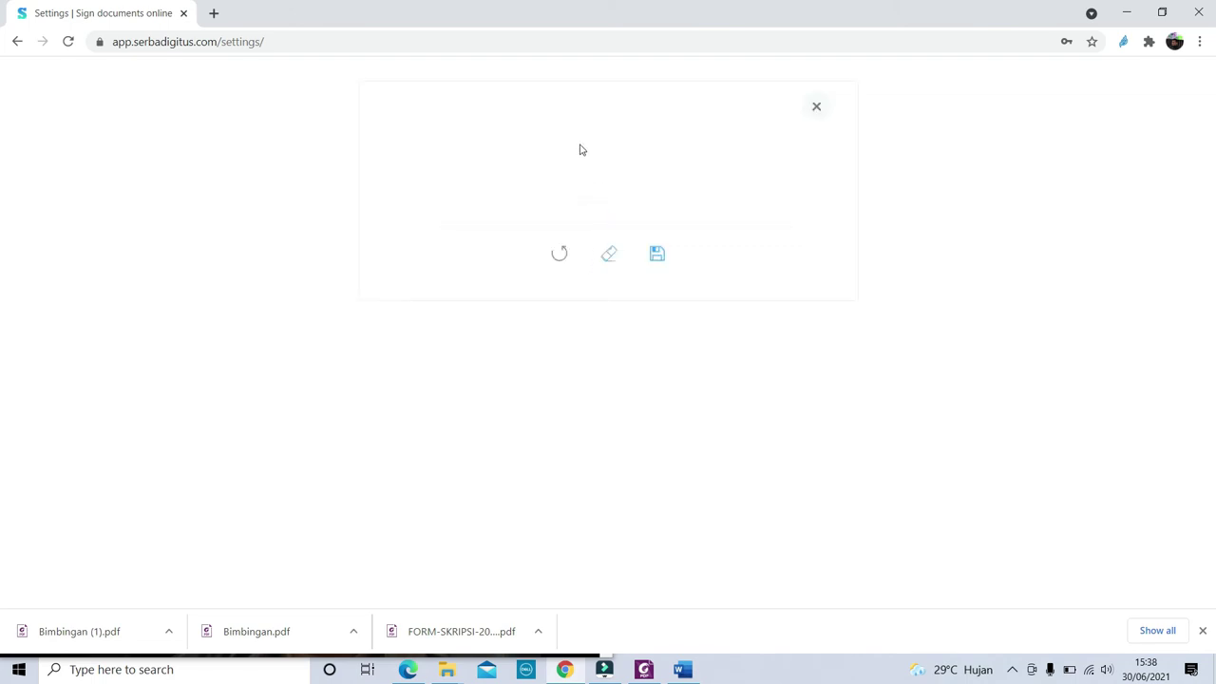
pyautogui.moveTo(622, 130); pyautogui.dragTo(597, 163)
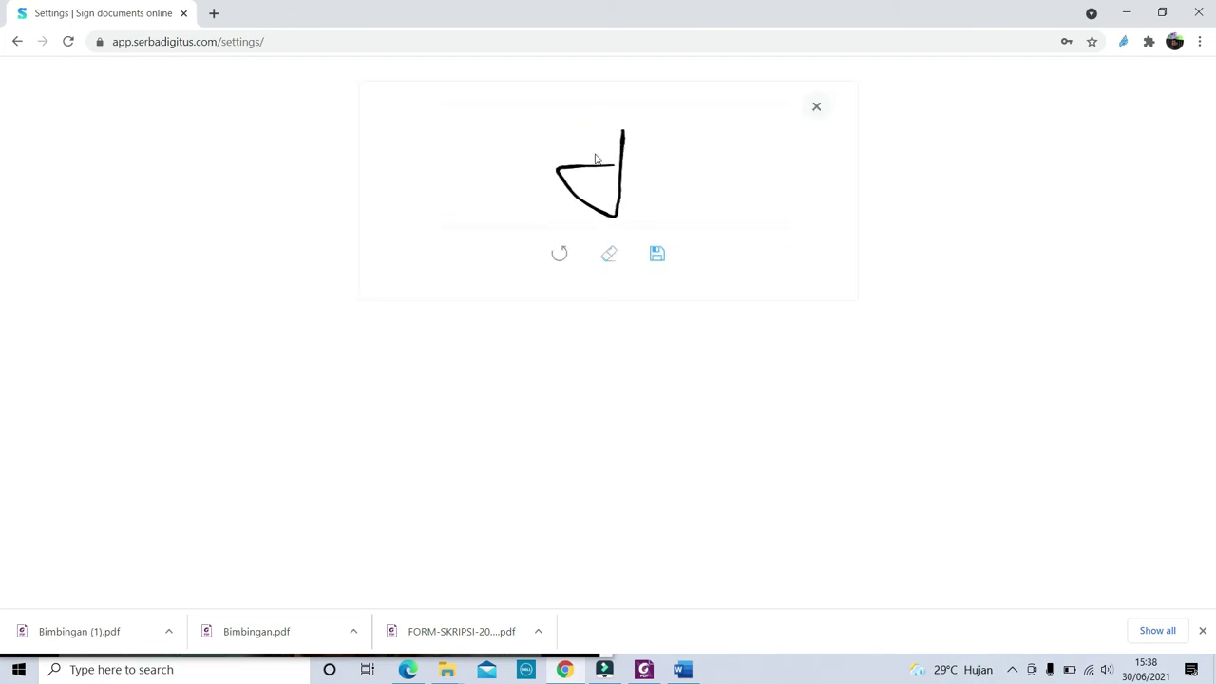
pyautogui.moveTo(652, 136); pyautogui.dragTo(703, 150)
pyautogui.click(656, 256)
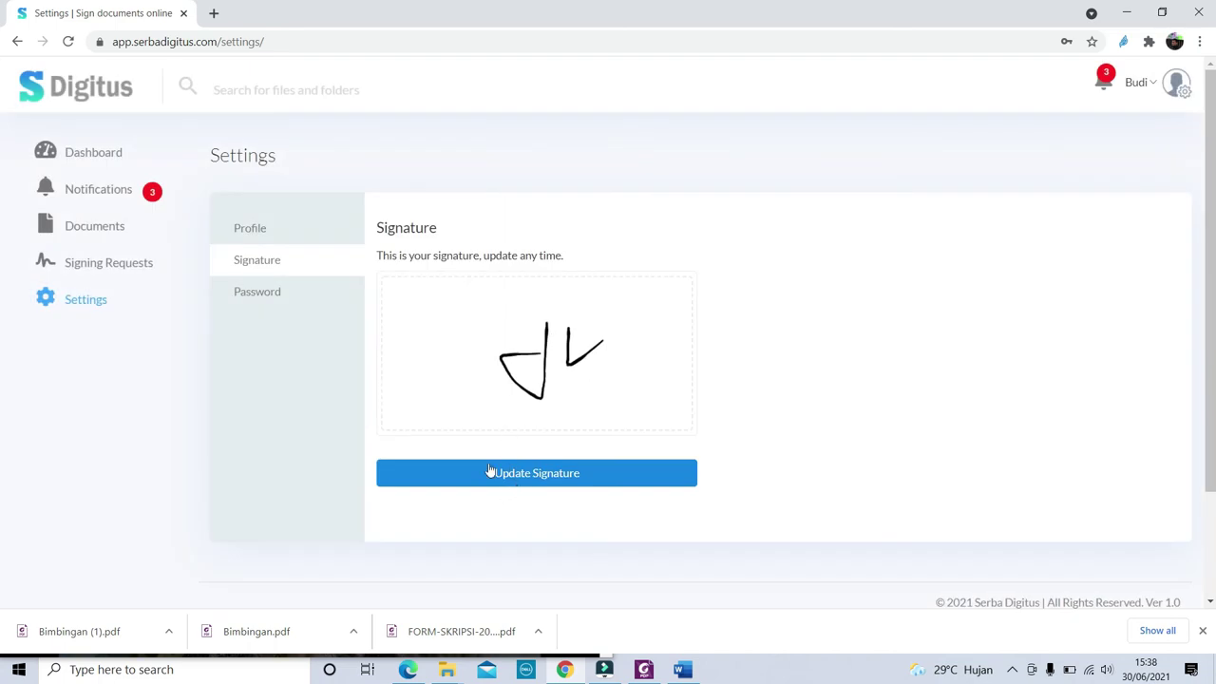
pyautogui.click(121, 190)
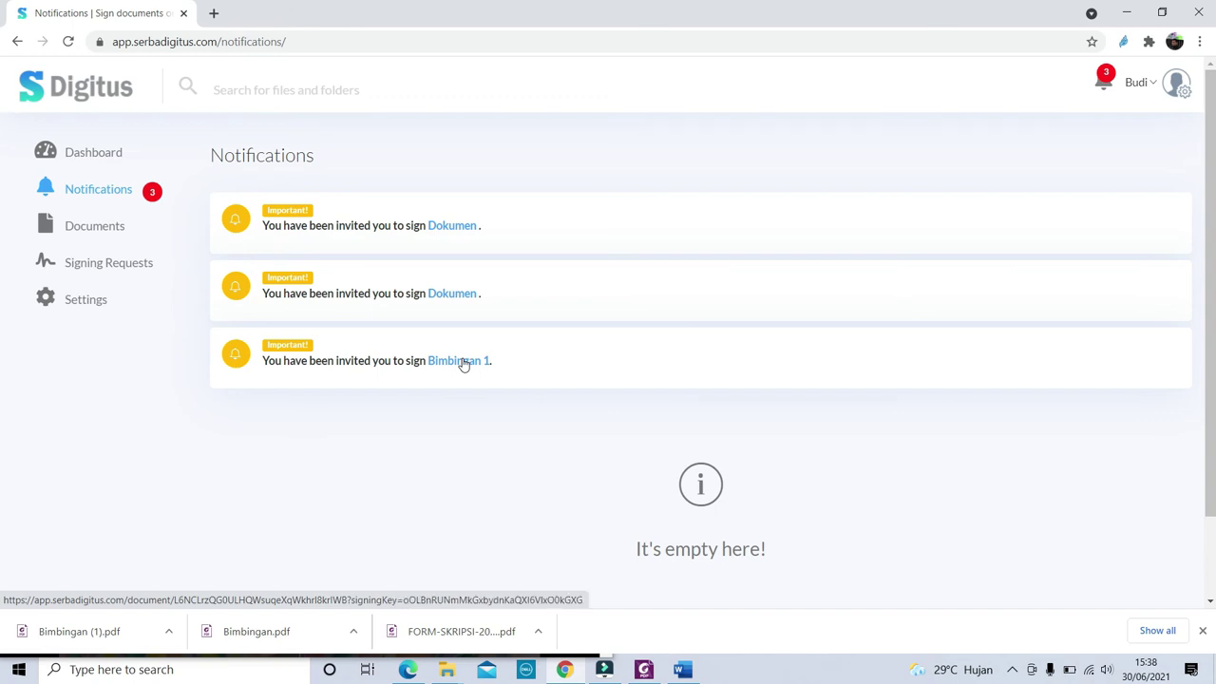
# Accept the Bimbingan 1 request, place the paraf in the first Paraf Pembimbing cell, and save
pyautogui.click(462, 361)
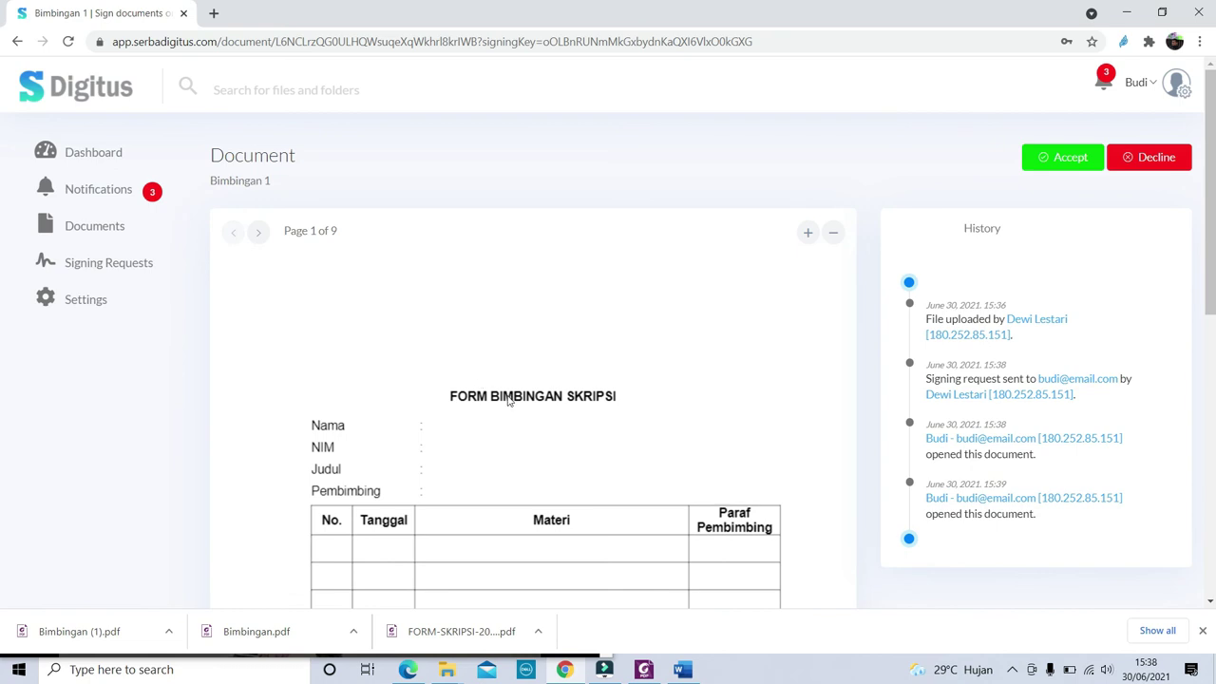
pyautogui.scroll(-2, 551, 394)
pyautogui.scroll(2, 557, 382)
pyautogui.click(1078, 164)
pyautogui.scroll(-2, 790, 340)
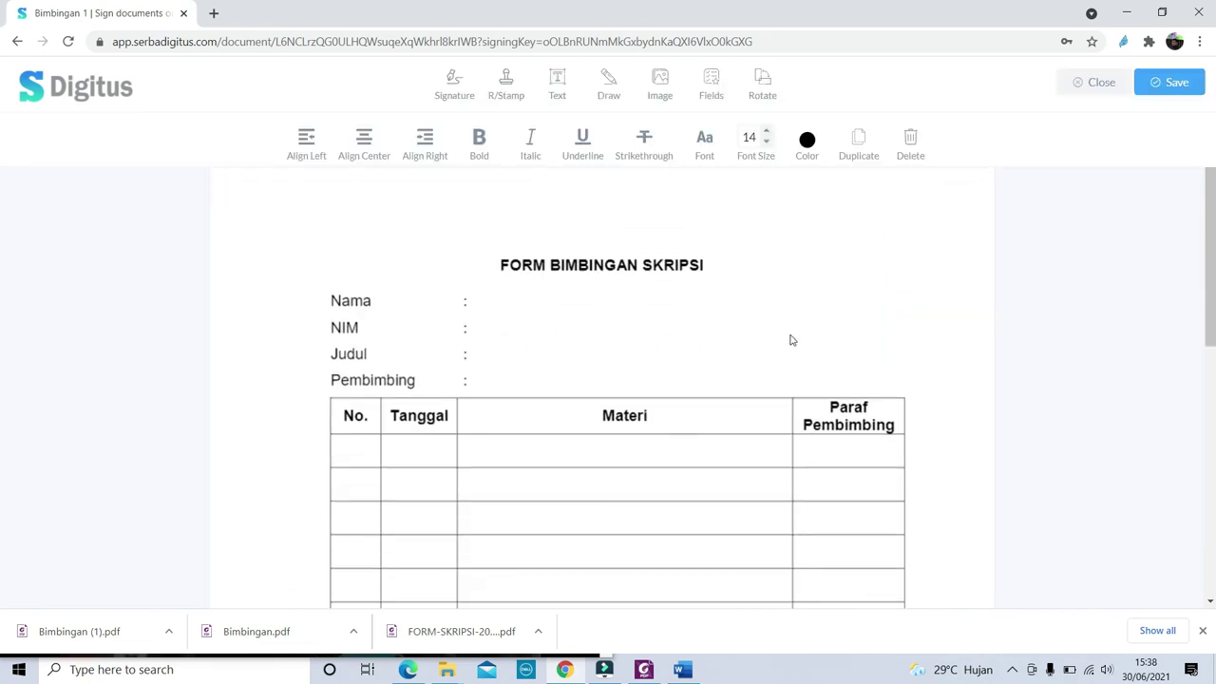
pyautogui.scroll(-1, 756, 323)
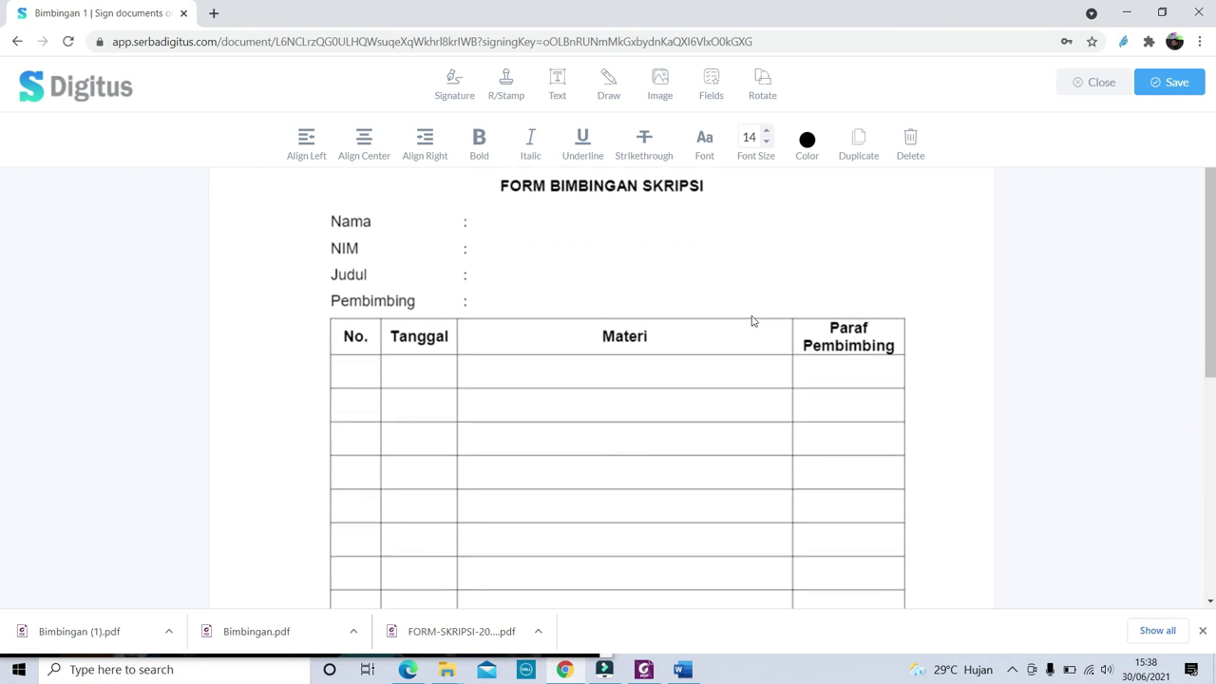
pyautogui.click(452, 76)
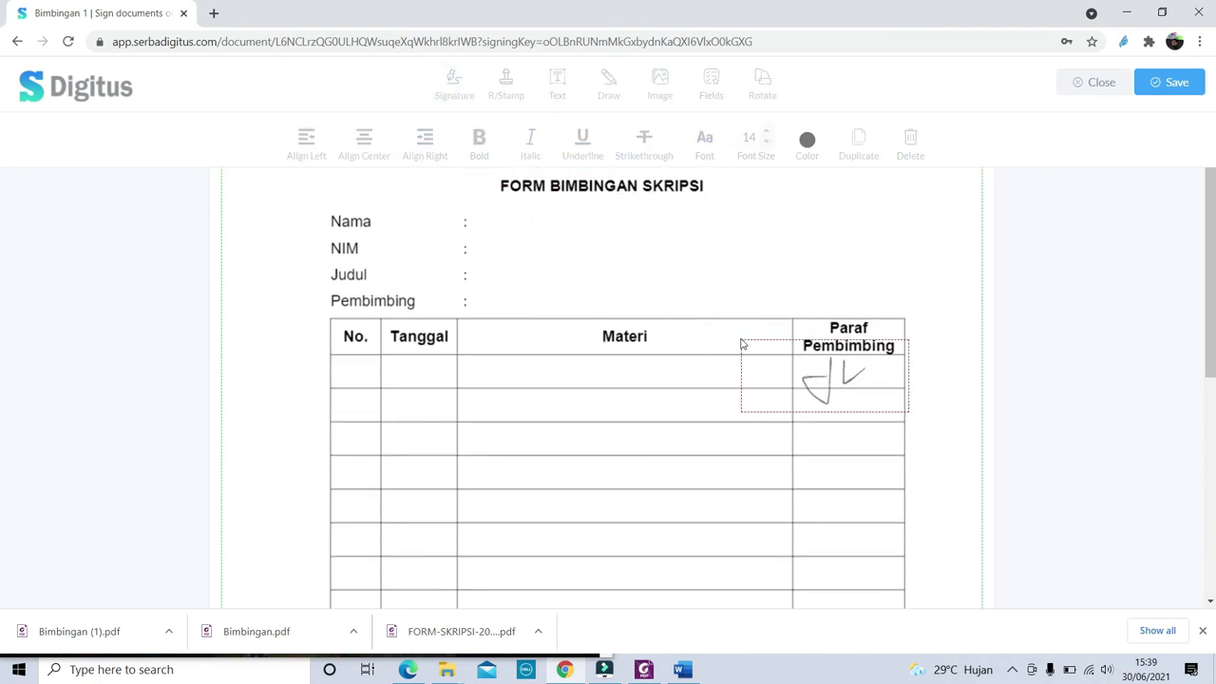
pyautogui.click(750, 335)
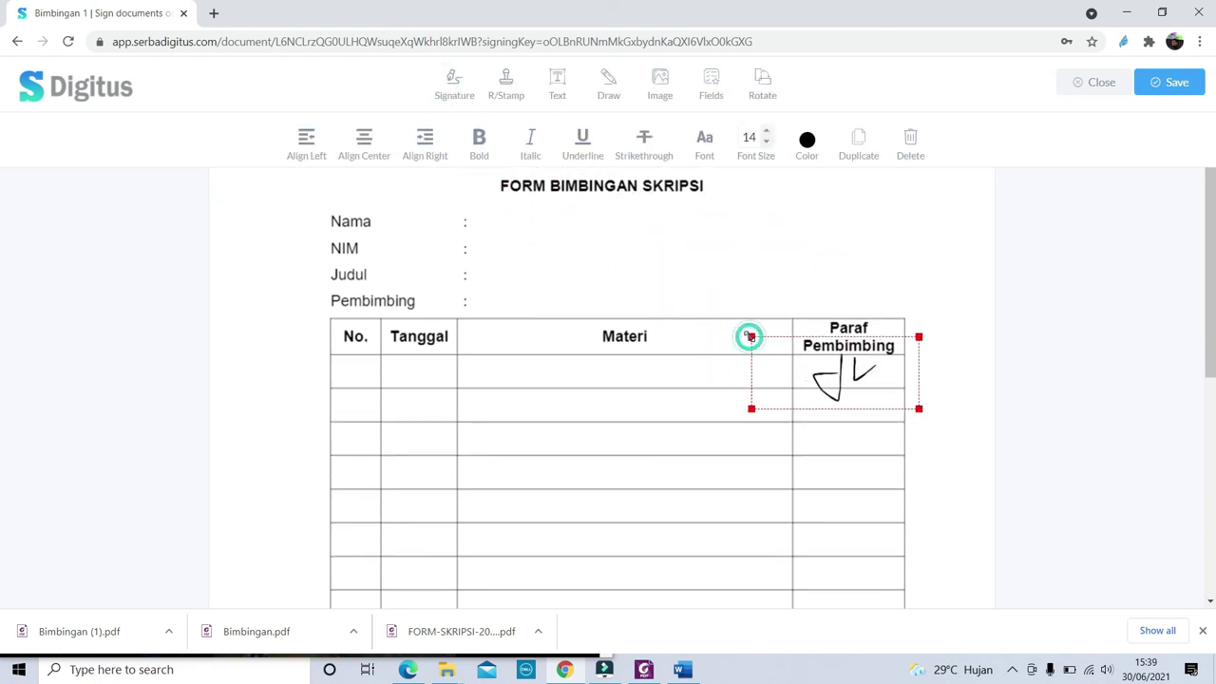
pyautogui.click(1174, 84)
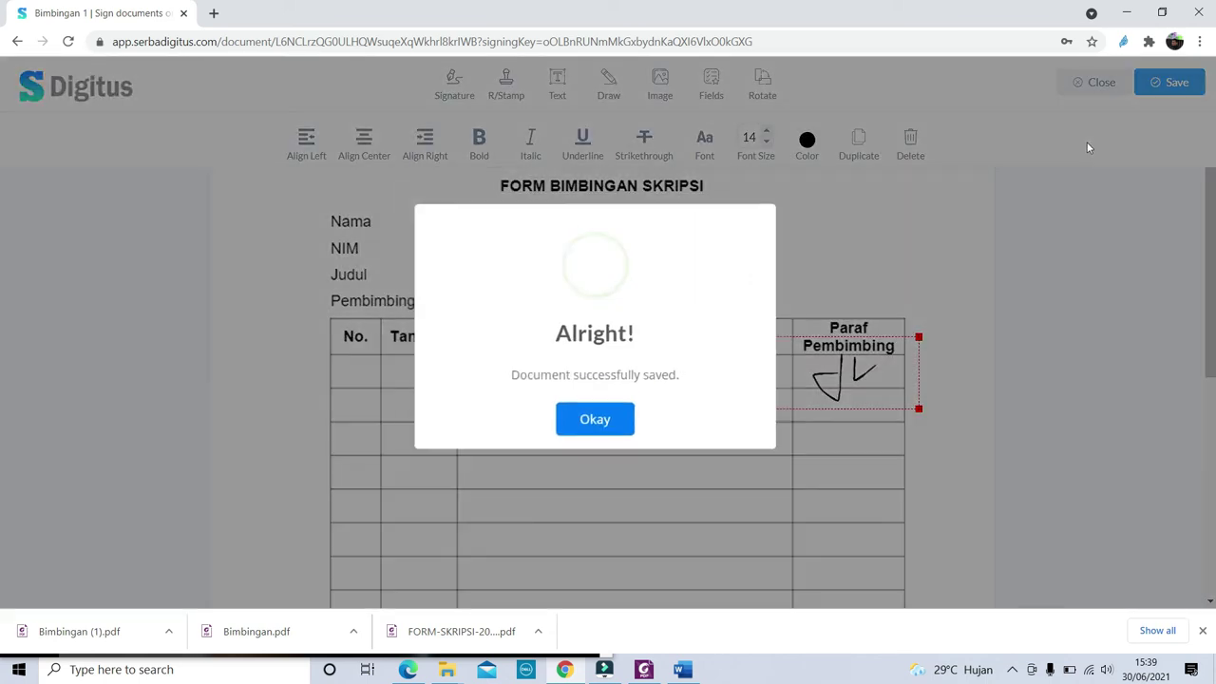
pyautogui.click(589, 423)
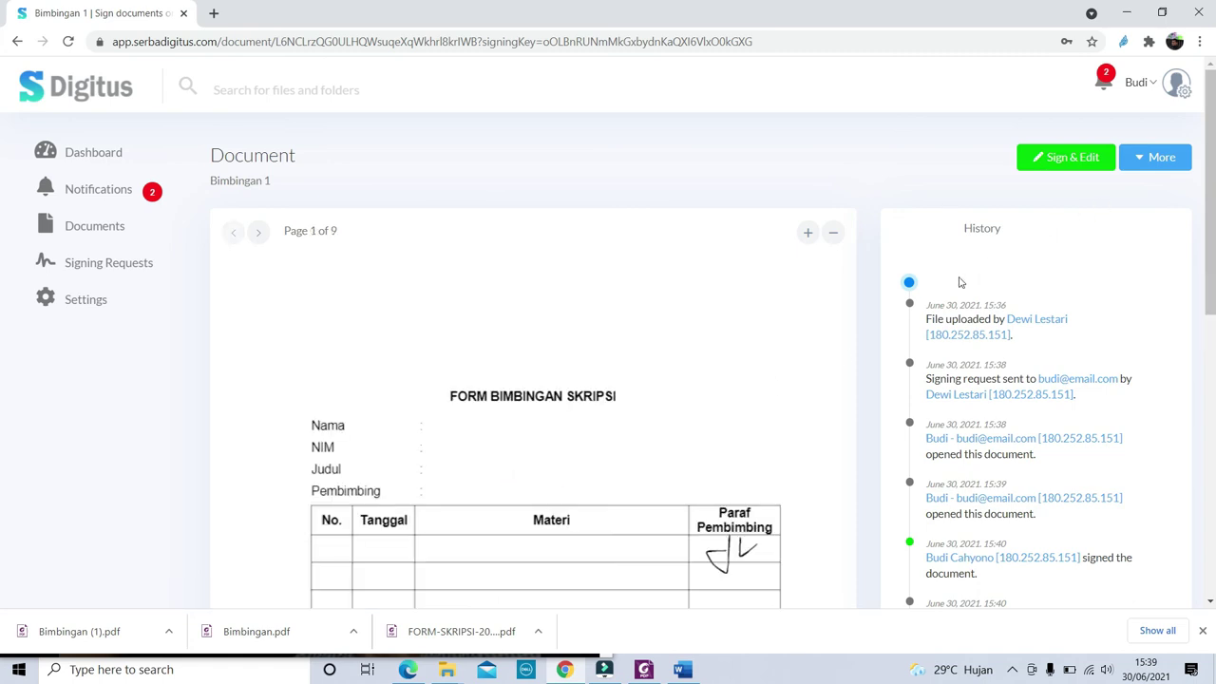
# Download the modified Bimbingan 1.pdf and open it to check the paraf
pyautogui.click(1142, 159)
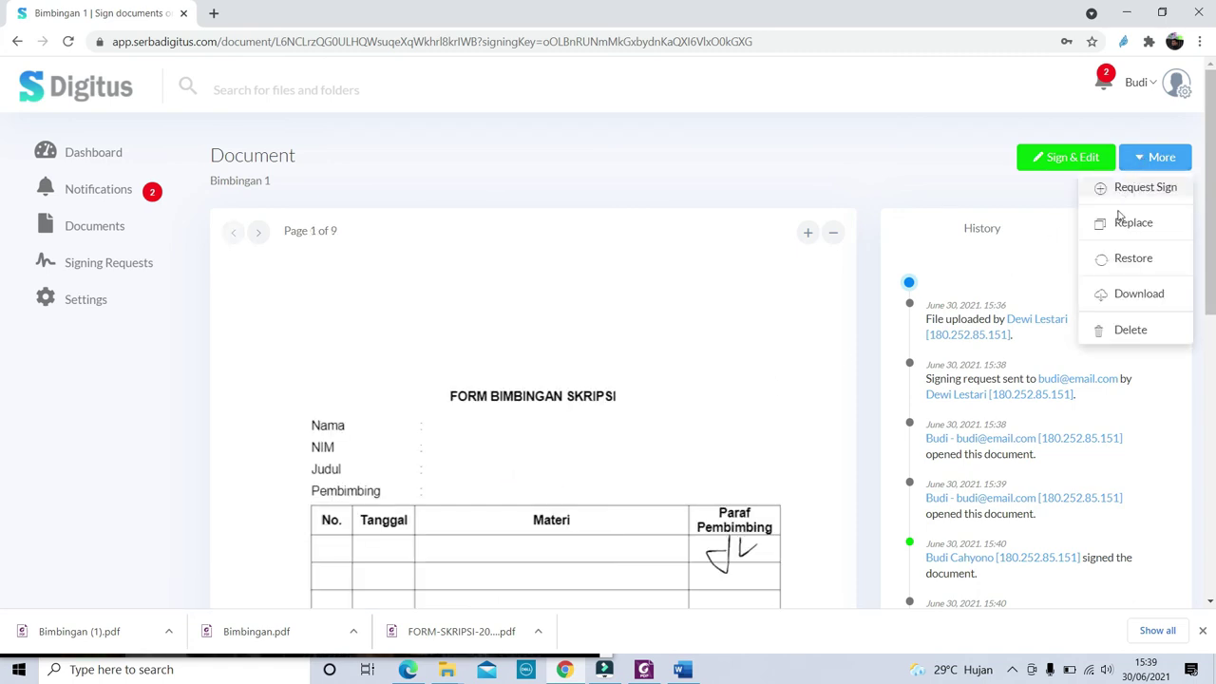
pyautogui.click(1123, 302)
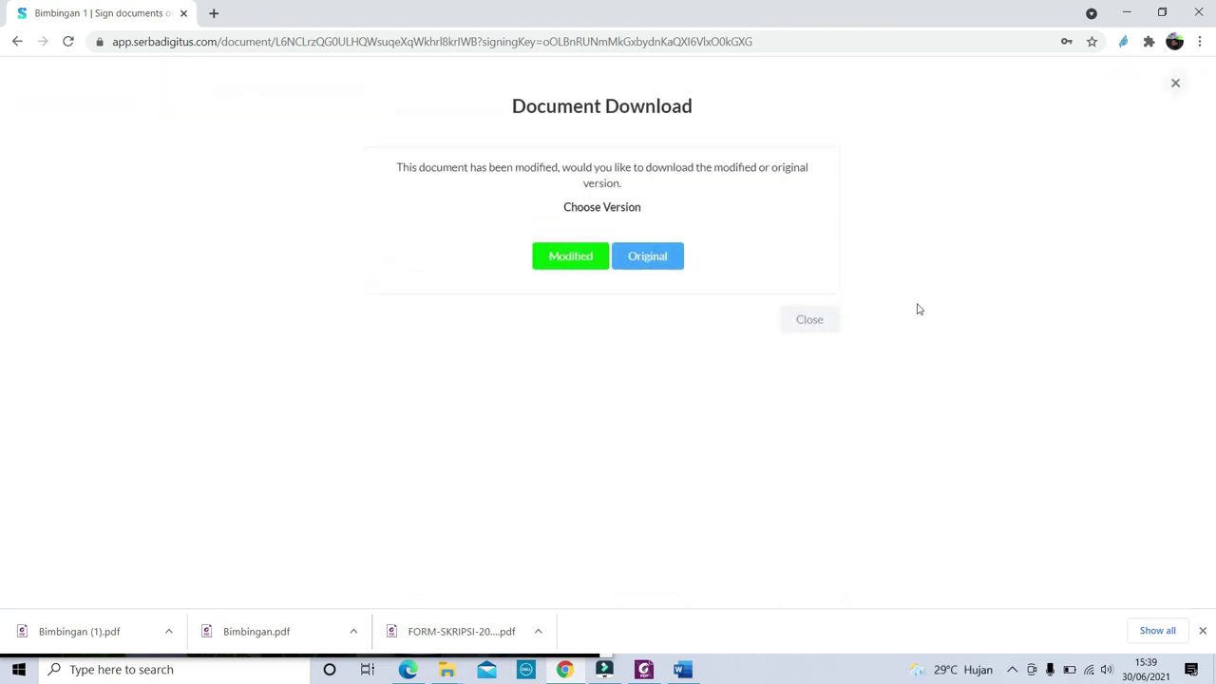
pyautogui.click(568, 257)
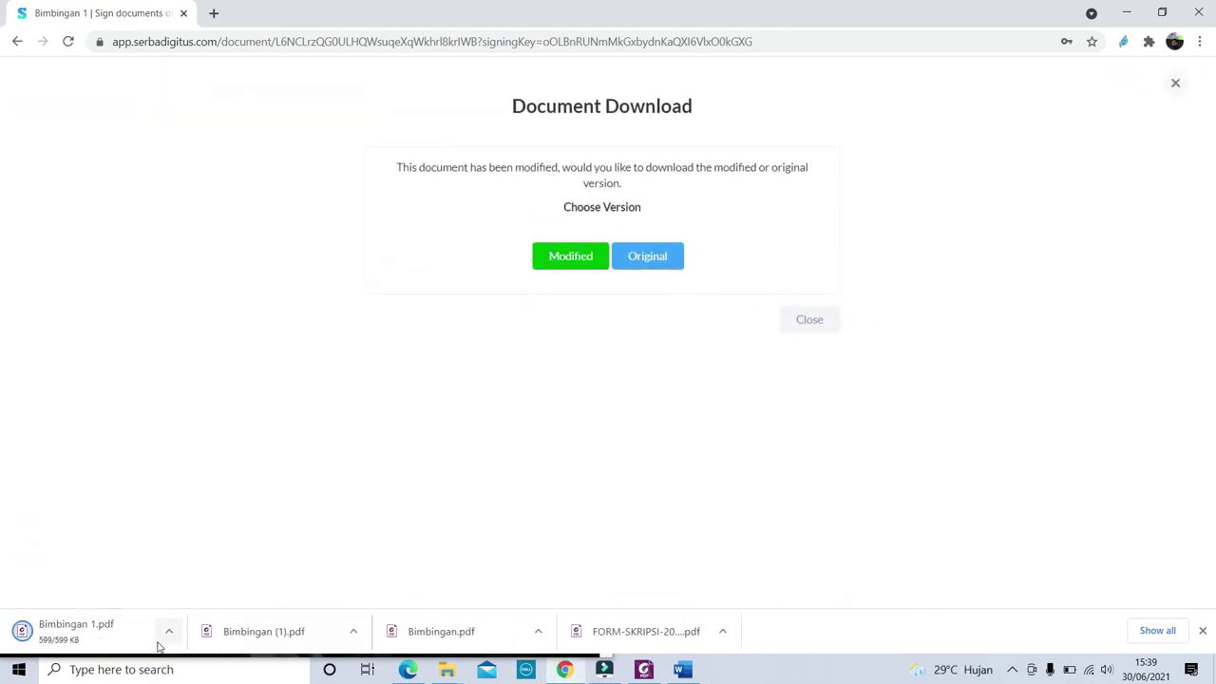
pyautogui.click(169, 633)
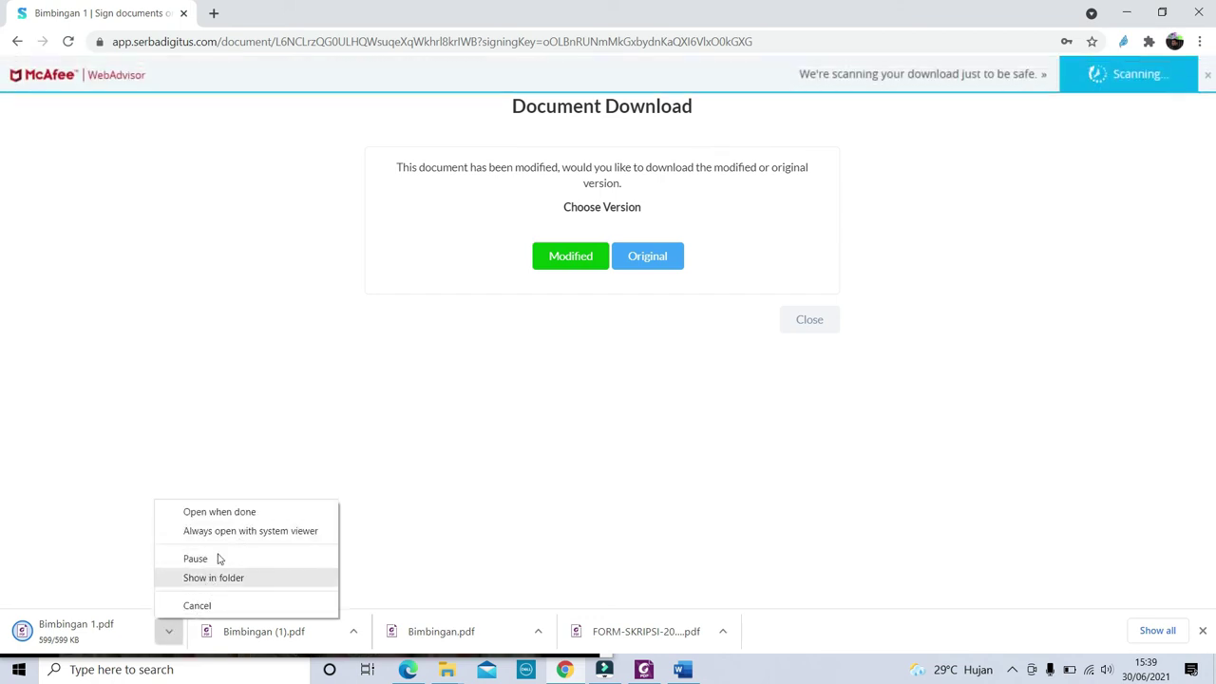
pyautogui.click(230, 512)
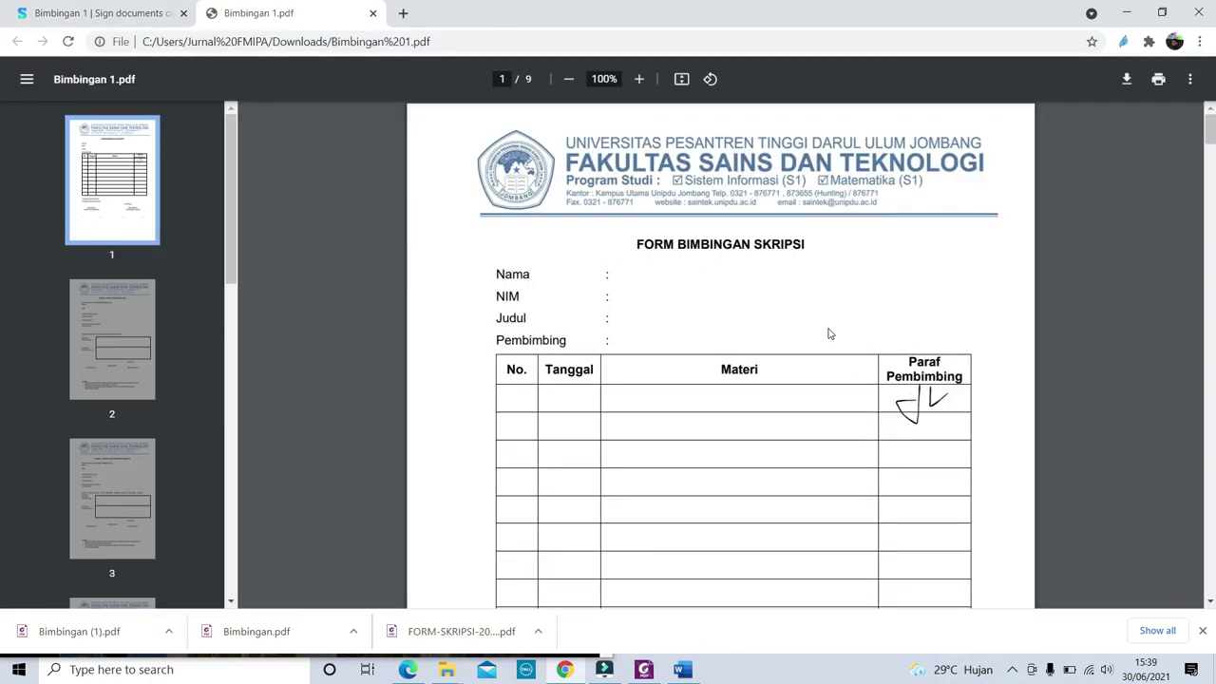
pyautogui.click(110, 13)
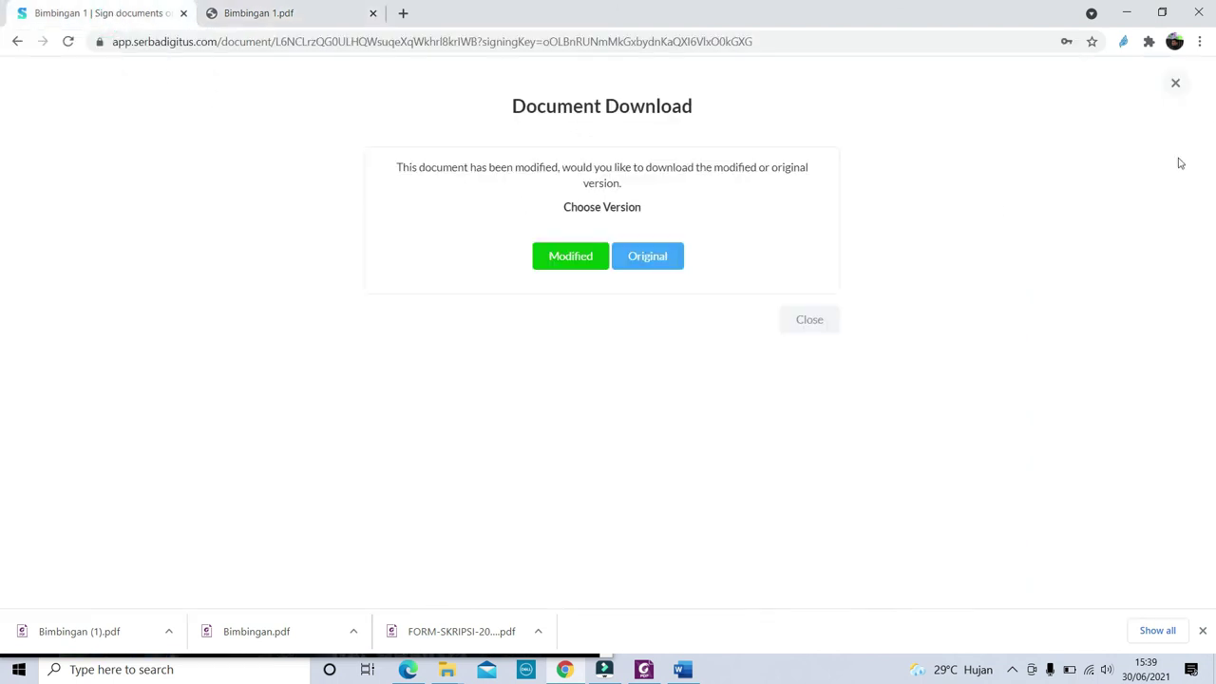
pyautogui.click(1176, 84)
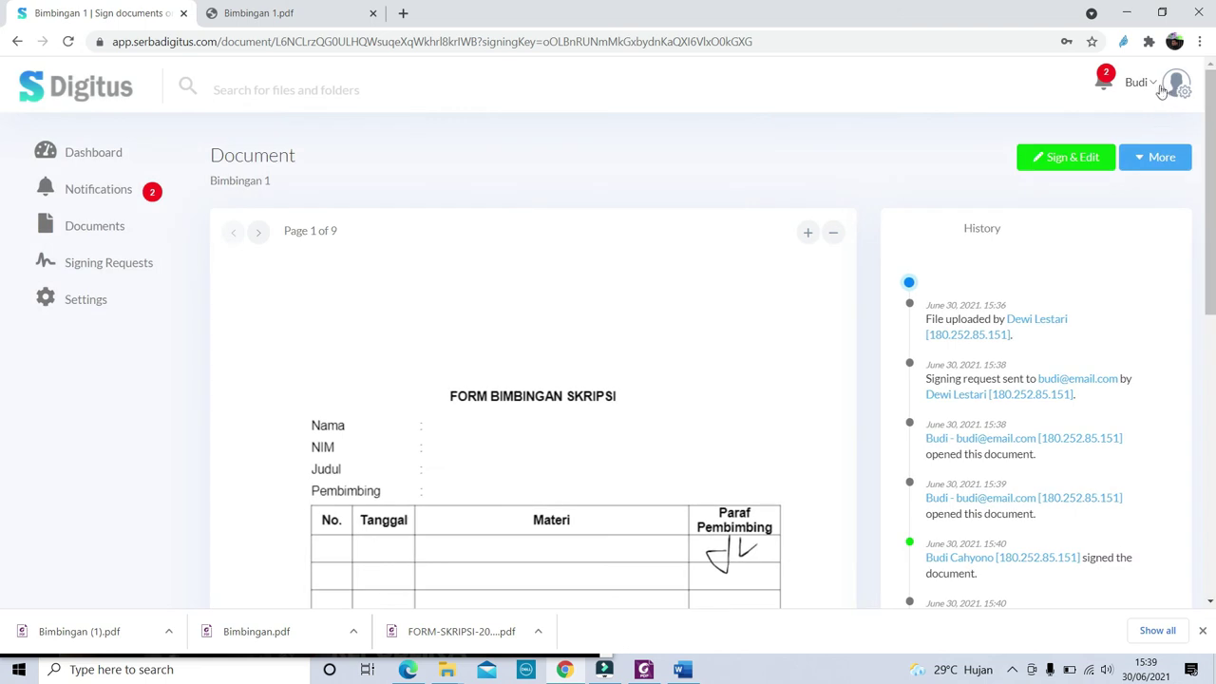
# Log out of the recipient's account and sign back in with the sender's saved login
pyautogui.click(1161, 90)
pyautogui.click(1146, 200)
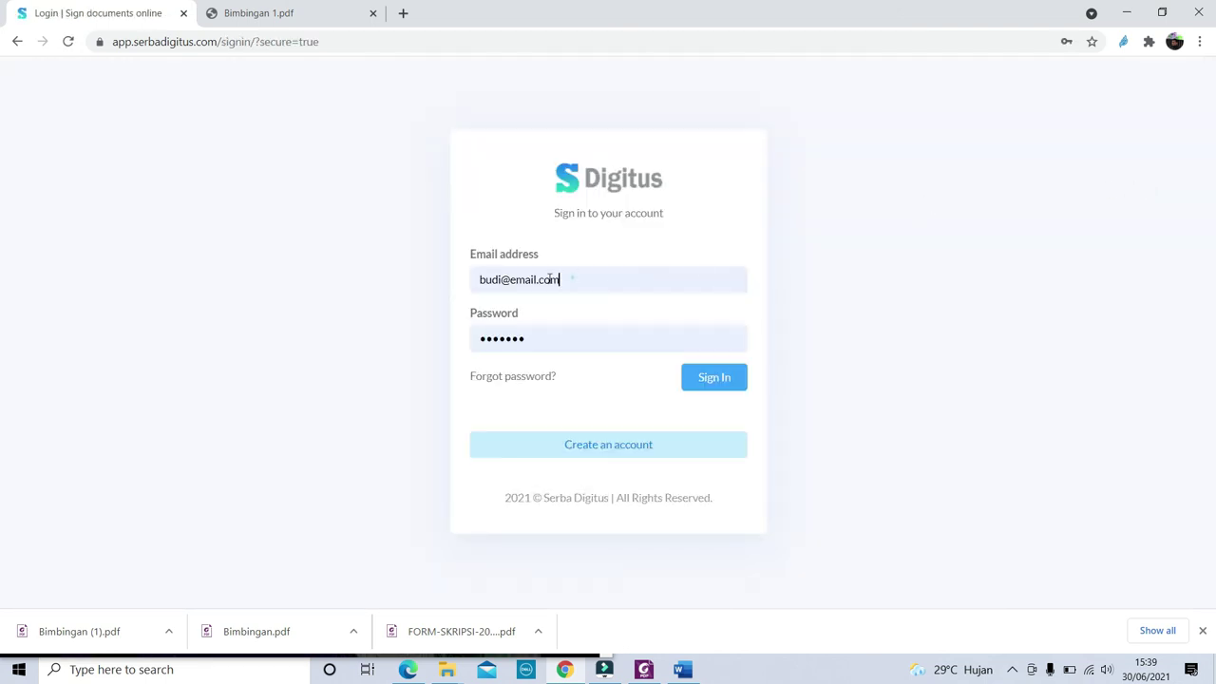
pyautogui.click(549, 277)
pyautogui.click(523, 361)
pyautogui.click(743, 384)
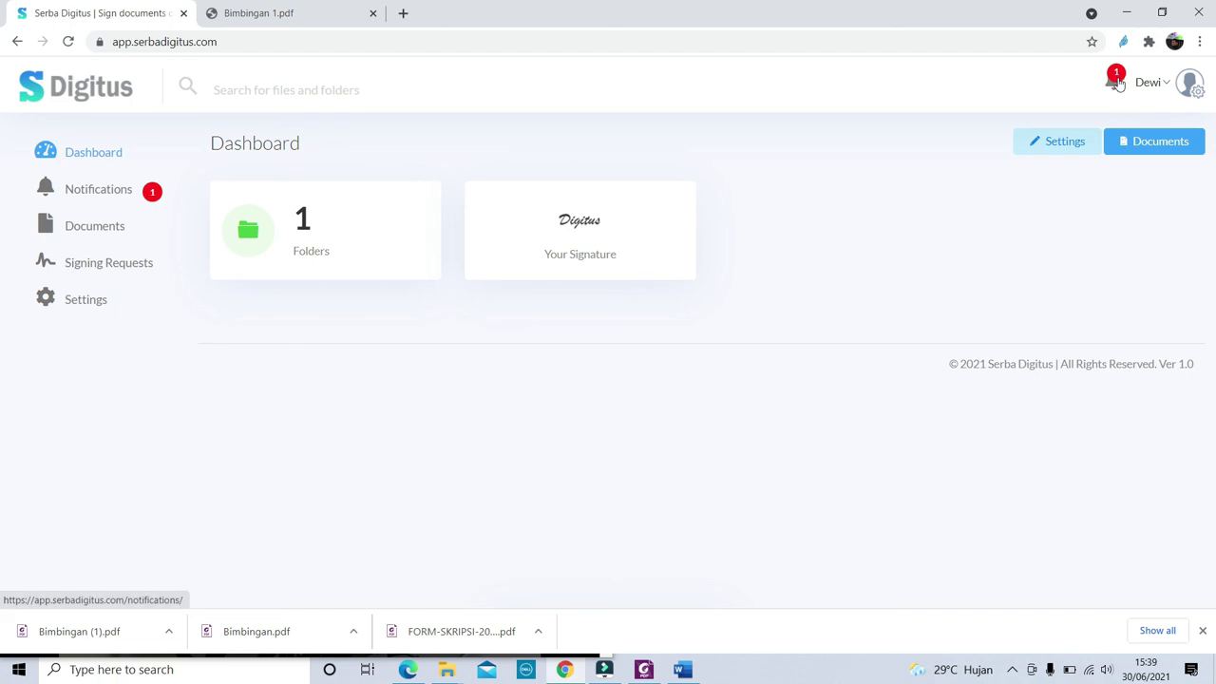
# Open the signed Bimbingan 1 document from the sender's notifications and view its paraf
pyautogui.click(1117, 84)
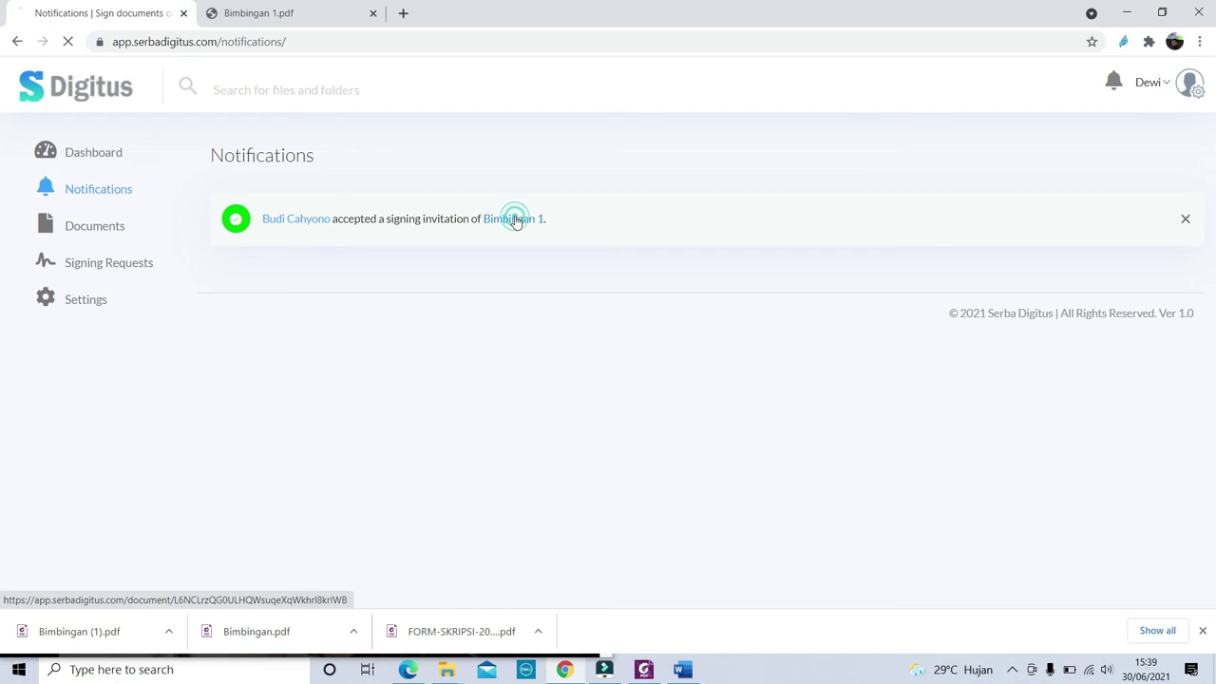
pyautogui.click(521, 220)
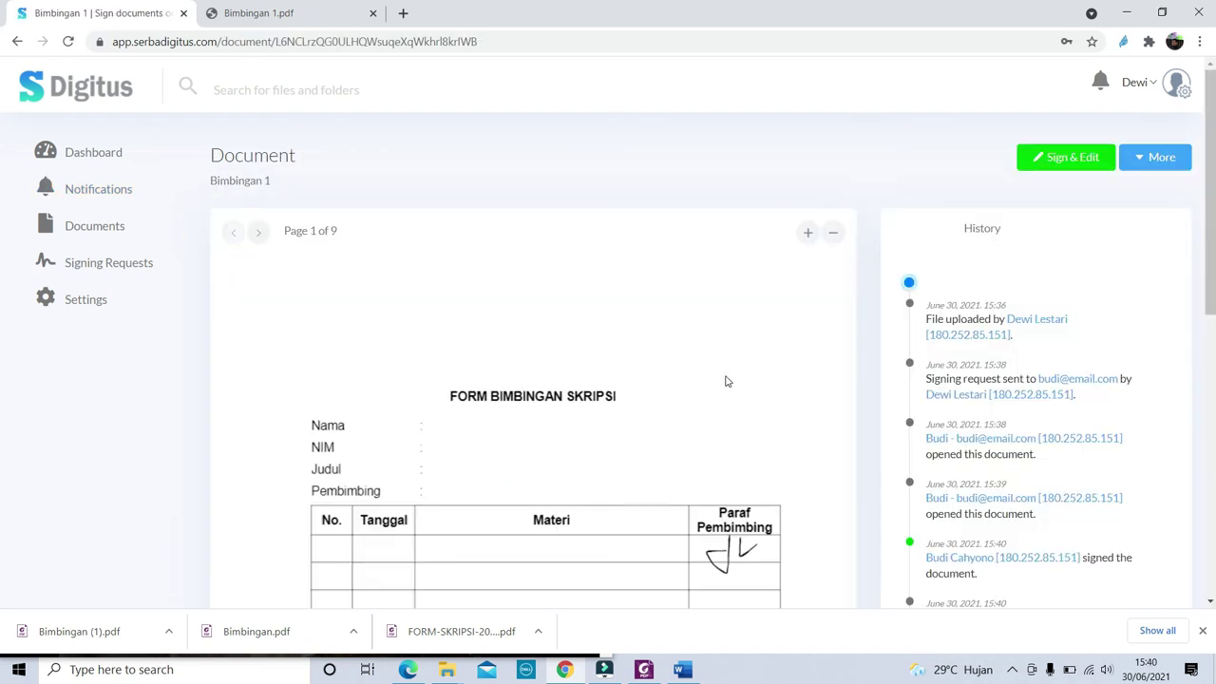
pyautogui.scroll(-2, 750, 407)
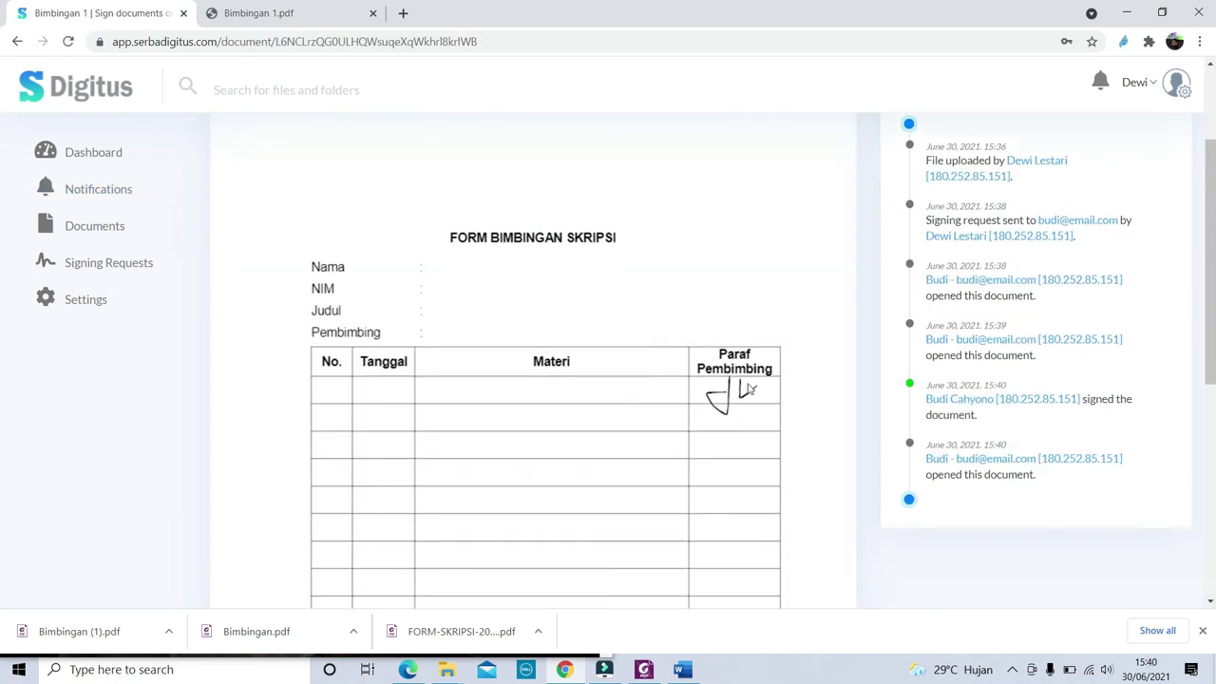